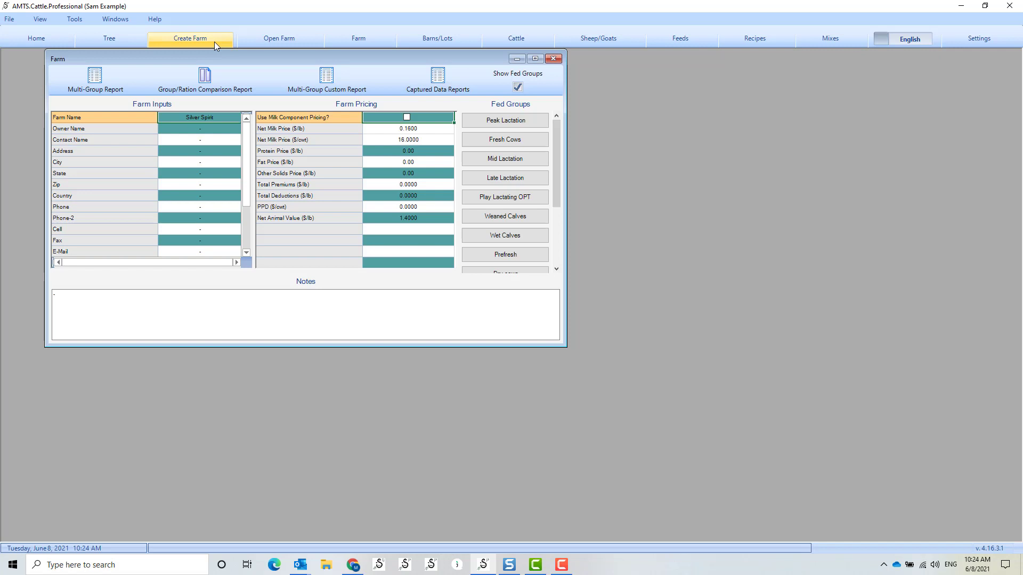
Create a new farm named Forage.
left_click(215, 42)
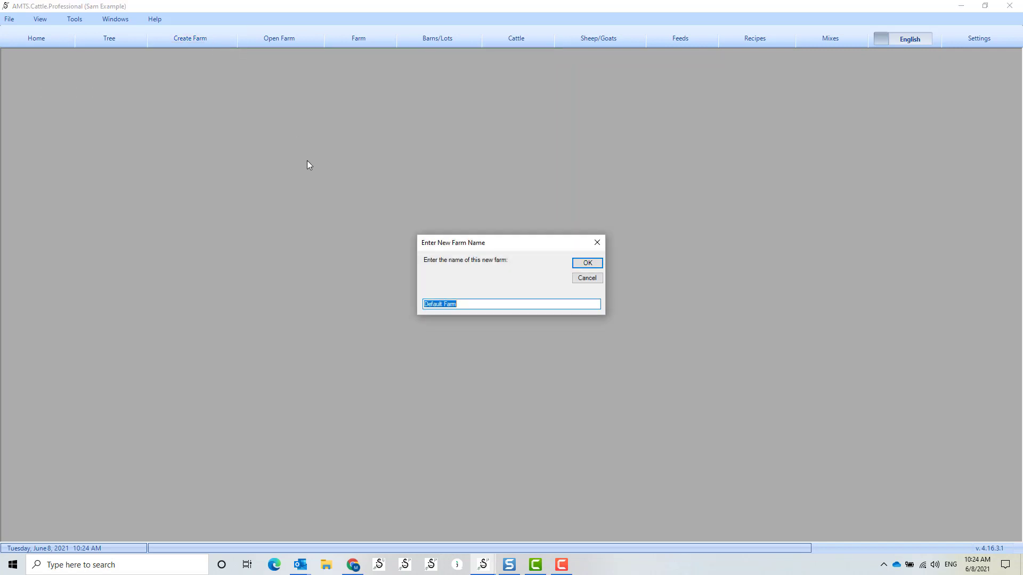
type("Forage")
key("Return")
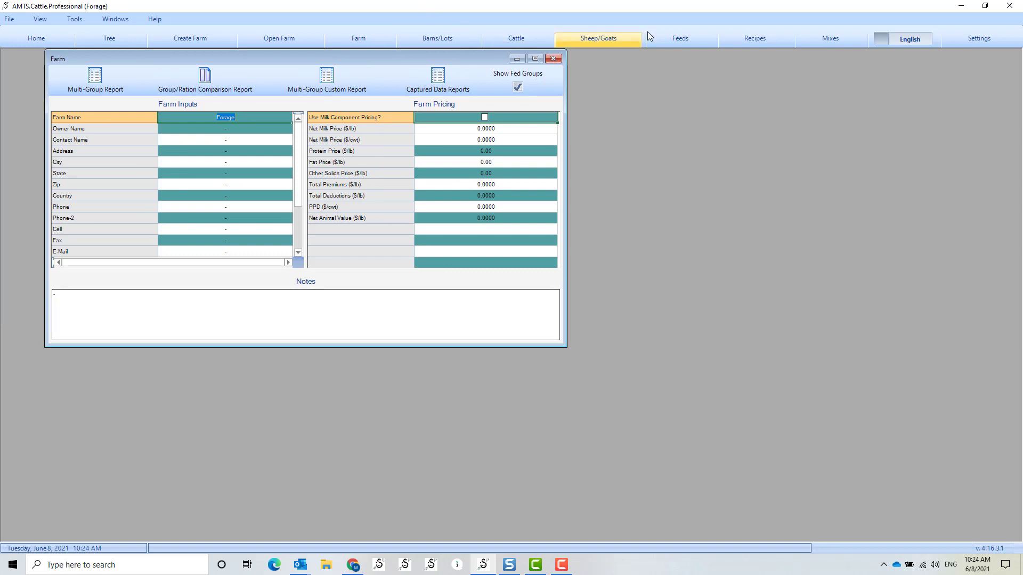
Search the active feedbanks for rye and add Rye Grass Silage 15 CP 58 NDF 8 LNDF and Whole Crop Rye Silage 36 DM 46 NDF.
left_click(686, 38)
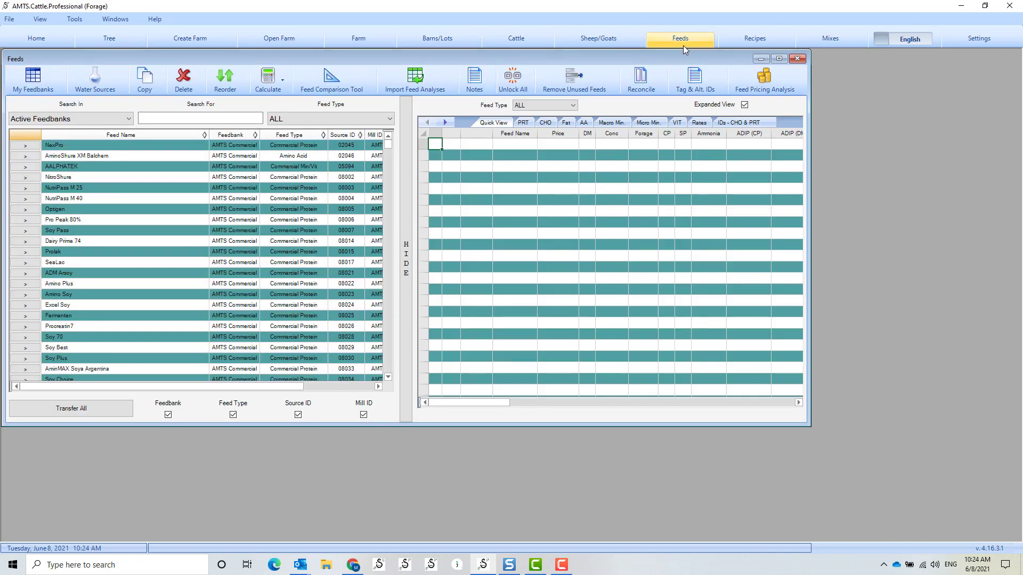
double_click(685, 57)
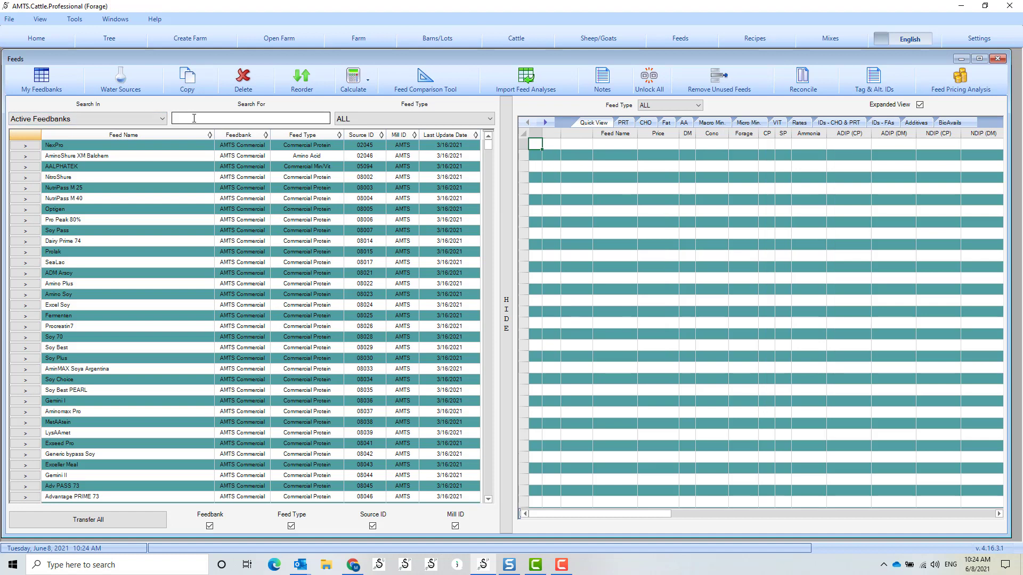
left_click(194, 118)
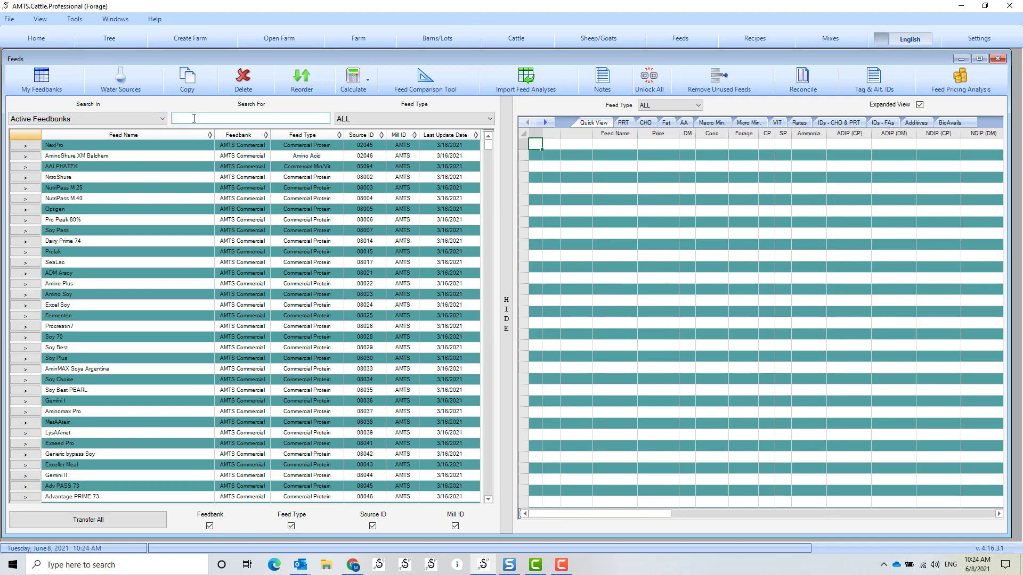
type("ray")
key("BackSpace")
key("Return")
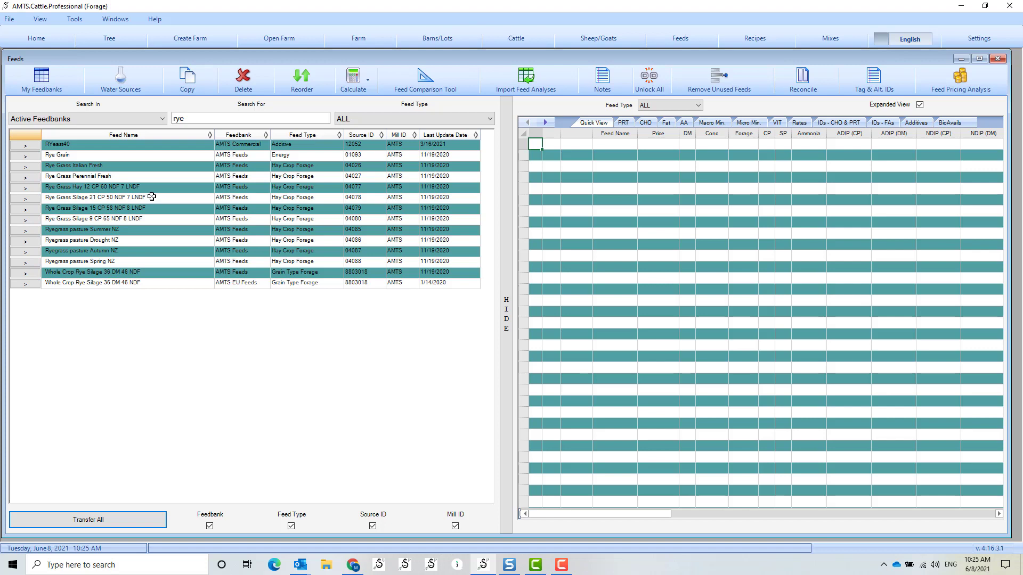
left_click(35, 211)
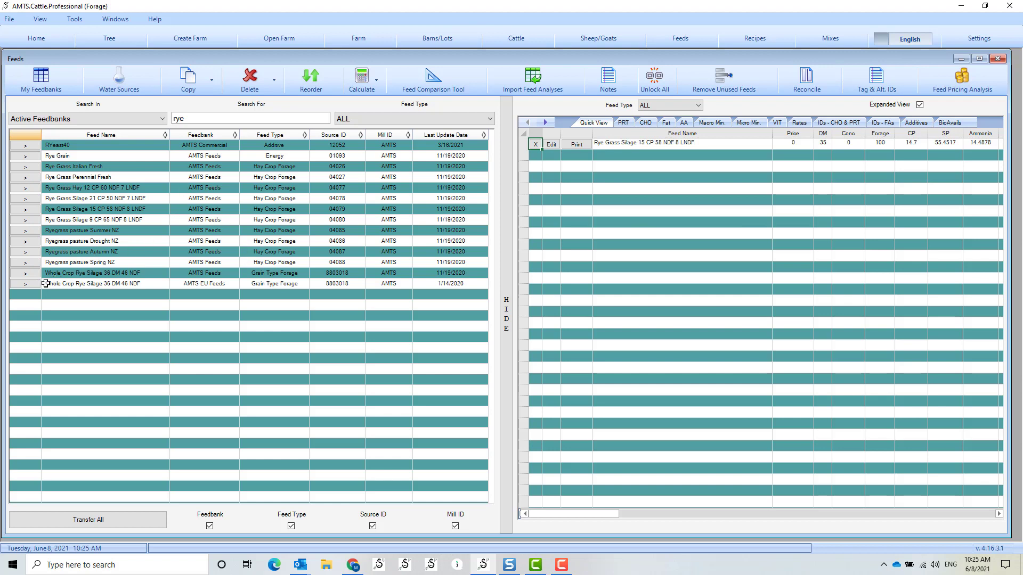
Search the feedbanks for wheat and add Whole Crop Wheat Silage 42 DM 42 NDF to the farm's feeds.
double_click(179, 119)
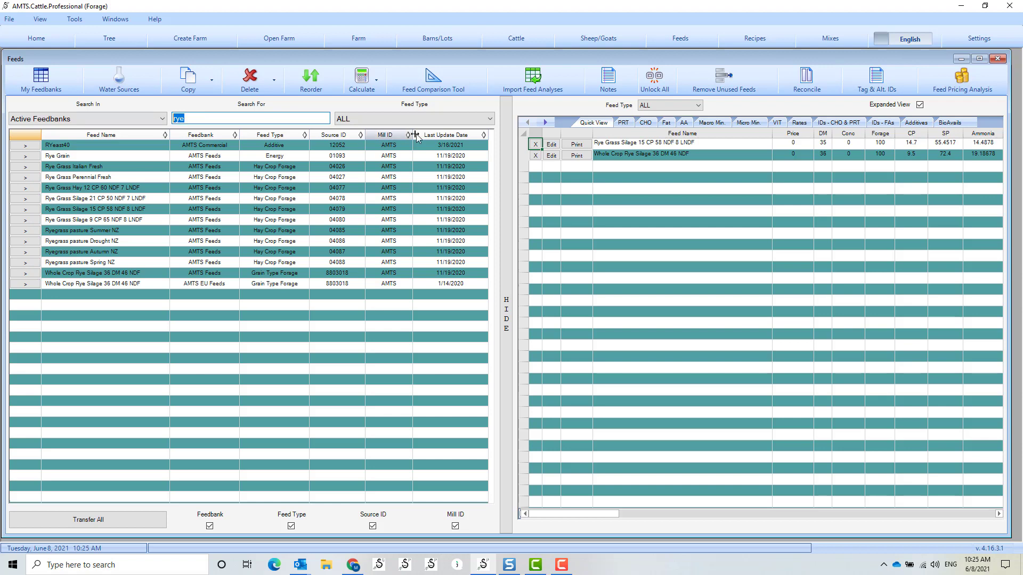
type("wheat")
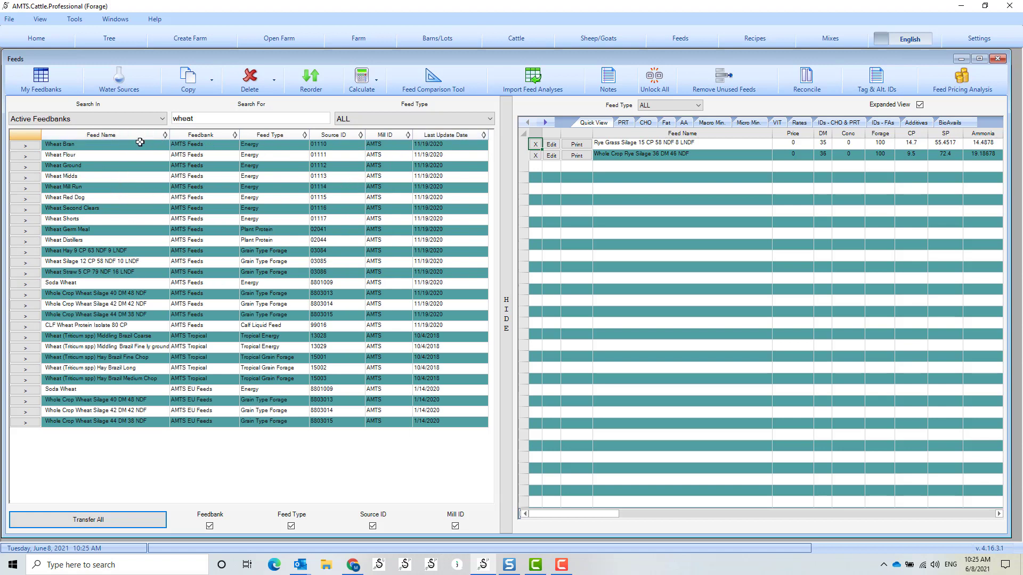
left_click(27, 275)
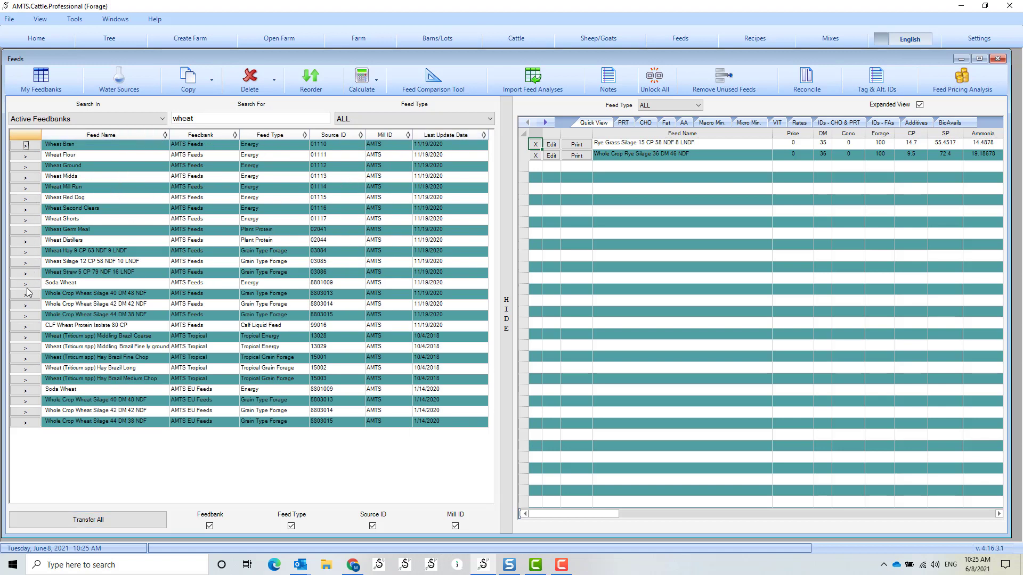
left_click(25, 306)
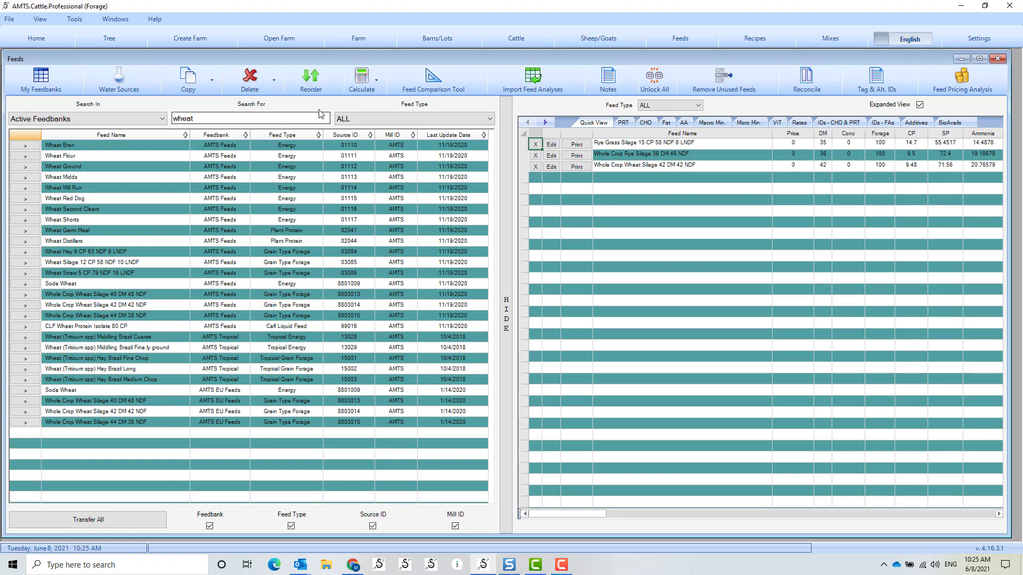
Clear the feed search and browse the feedbanks by feed type, first Grain Type Forage and then Hay Crop Forage.
left_click(485, 119)
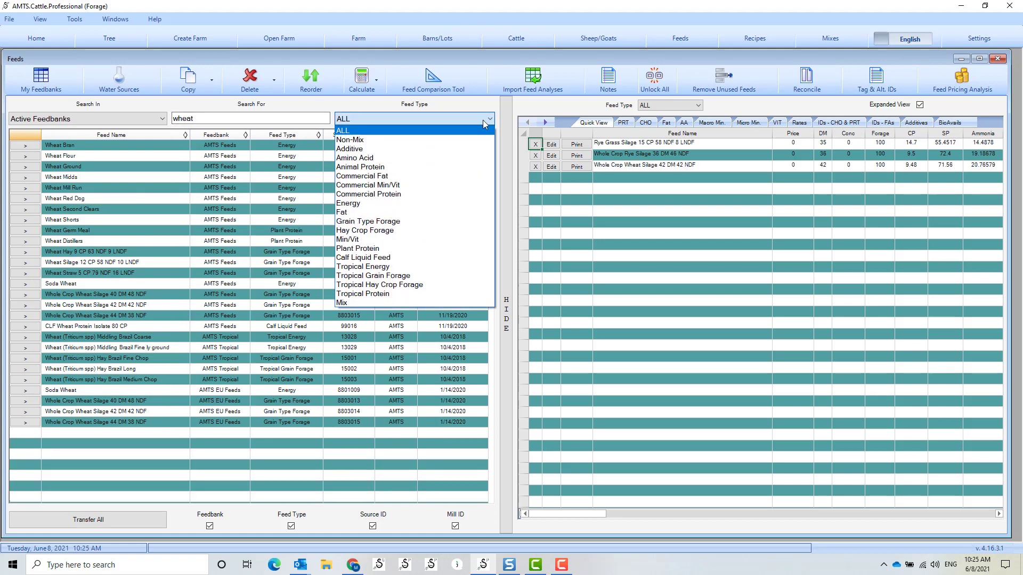
left_click(208, 120)
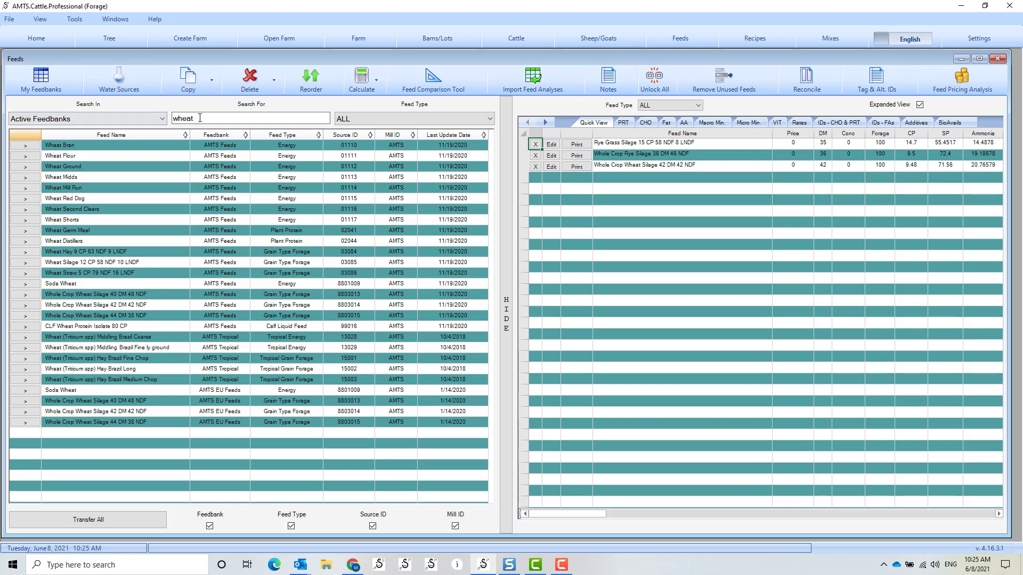
left_click_drag(200, 118, 169, 118)
key("BackSpace")
left_click(426, 118)
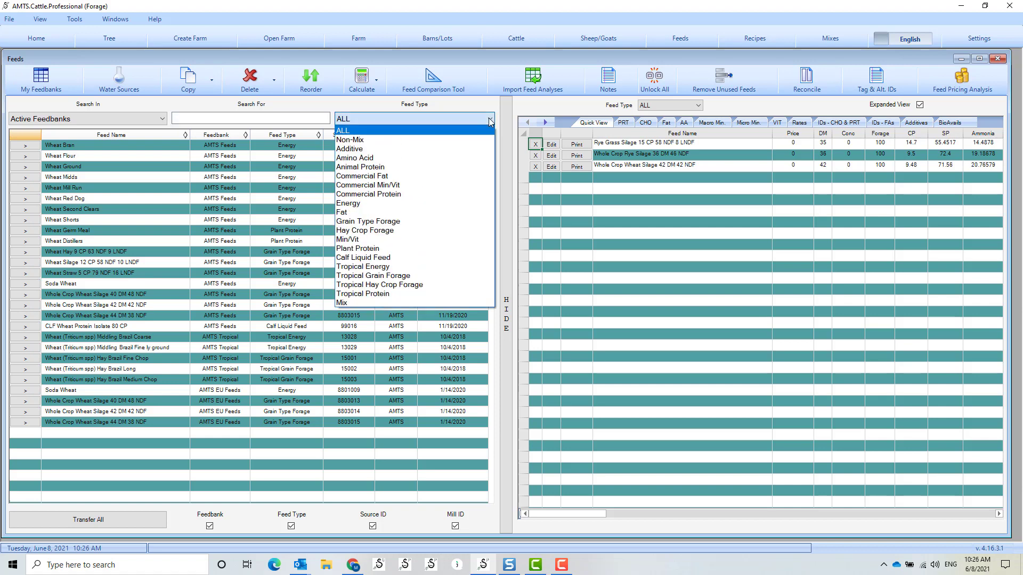
left_click(399, 223)
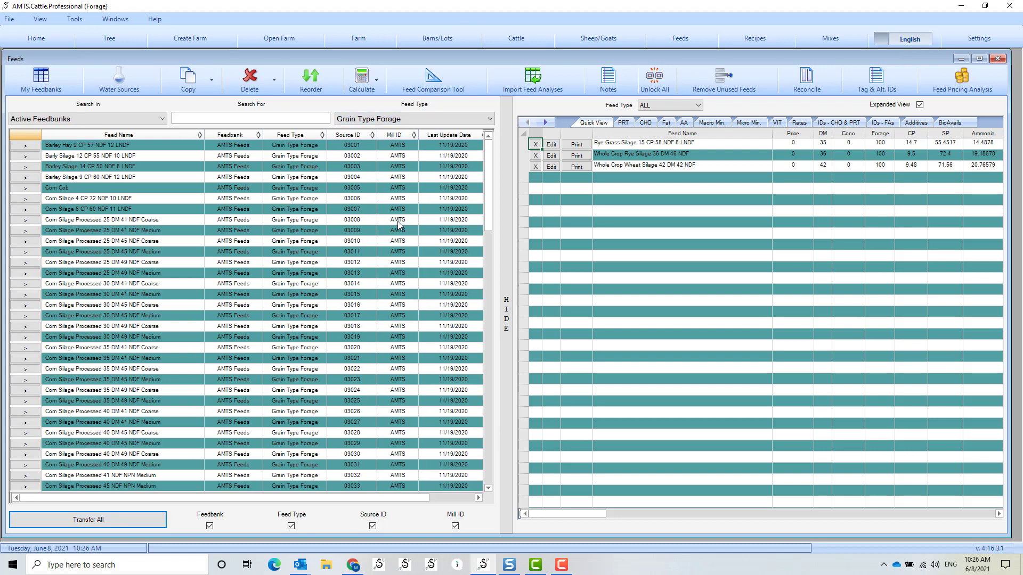
left_click(488, 119)
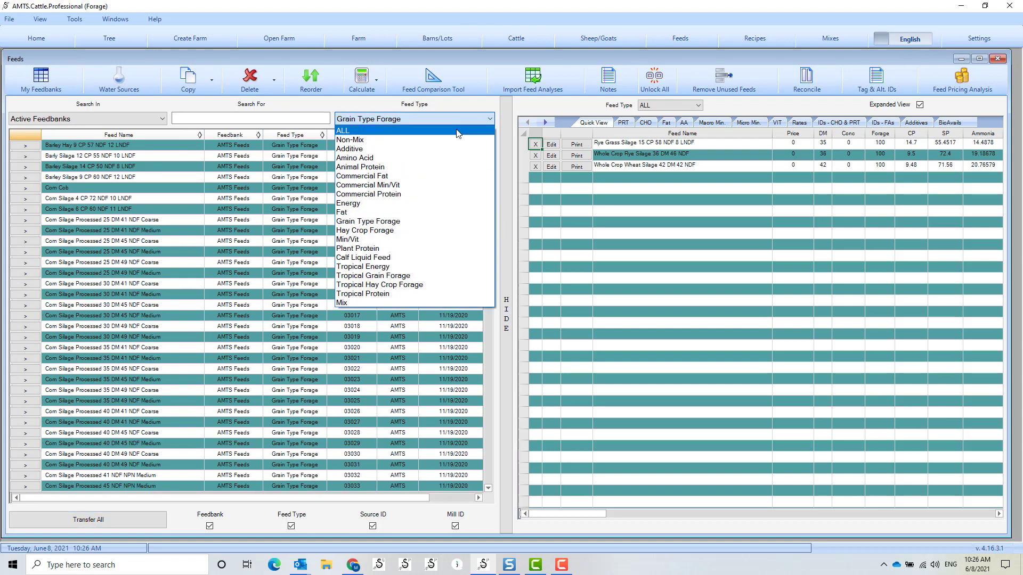
left_click(409, 231)
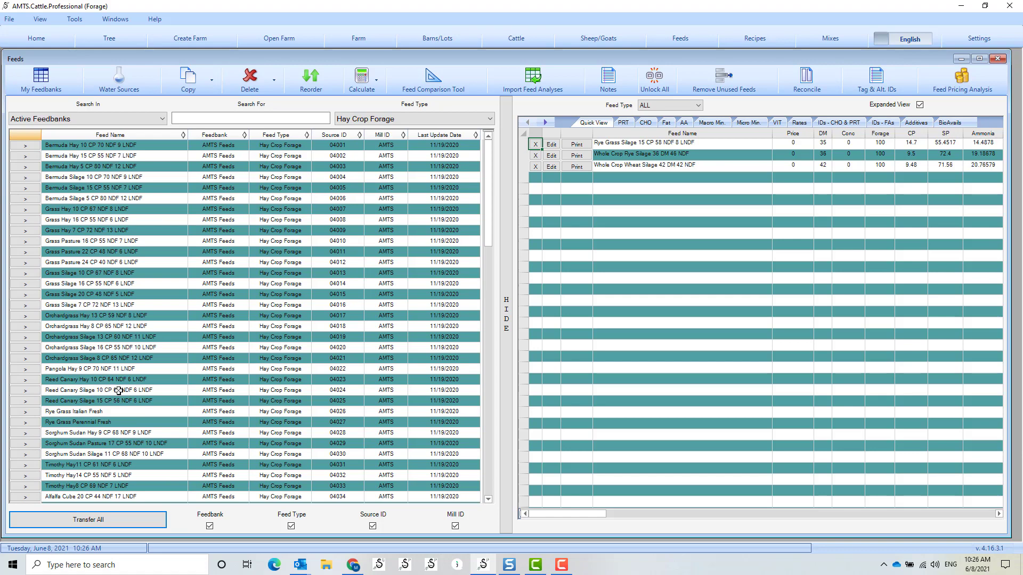
Hide the feedbank list and edit Rye Grass Silage 15 CP 58 NDF 8 LNDF, setting DM to 30% and Conc to 10 %DM.
left_click(508, 321)
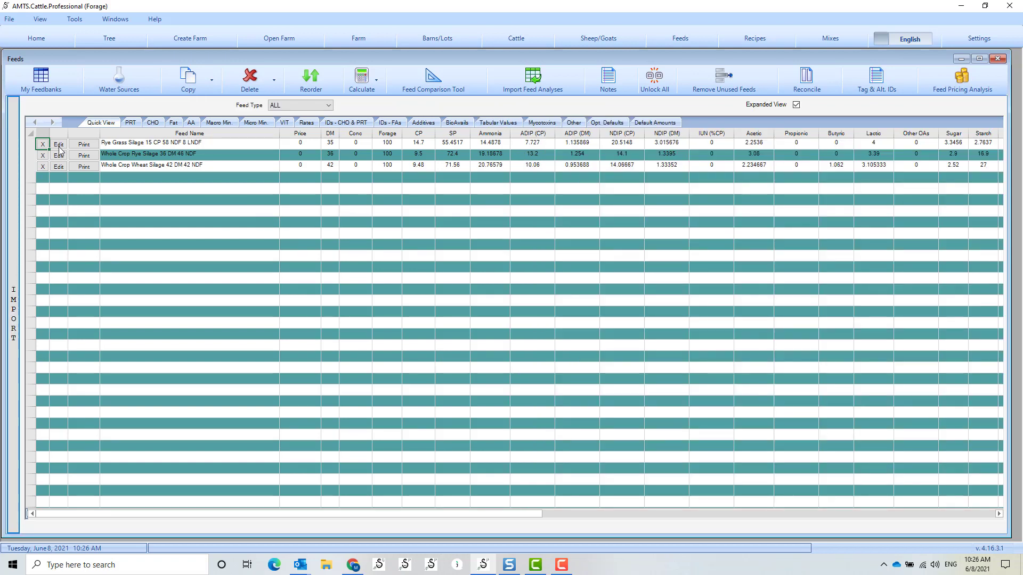
left_click(59, 145)
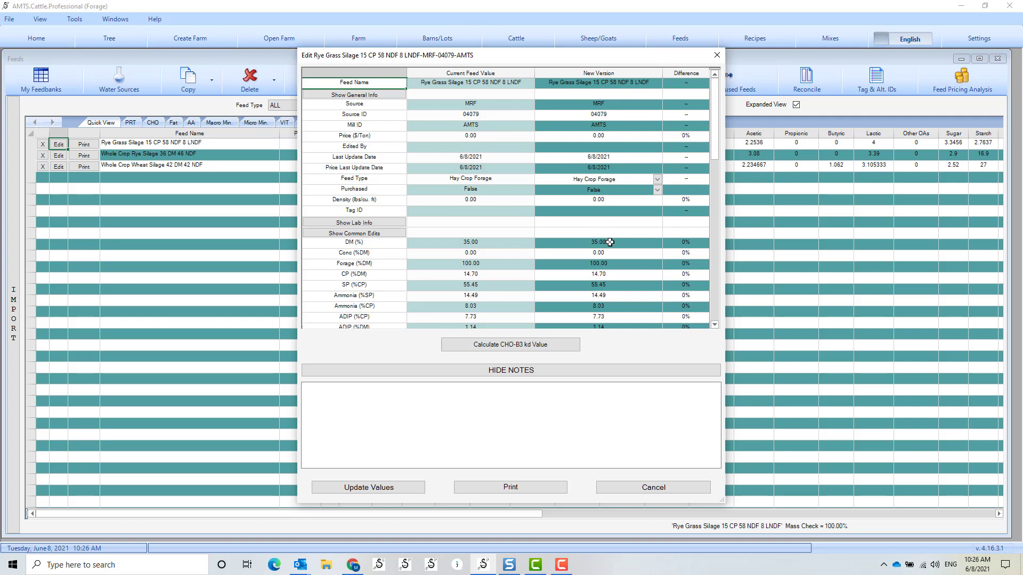
scroll(615, 265, "down", 2)
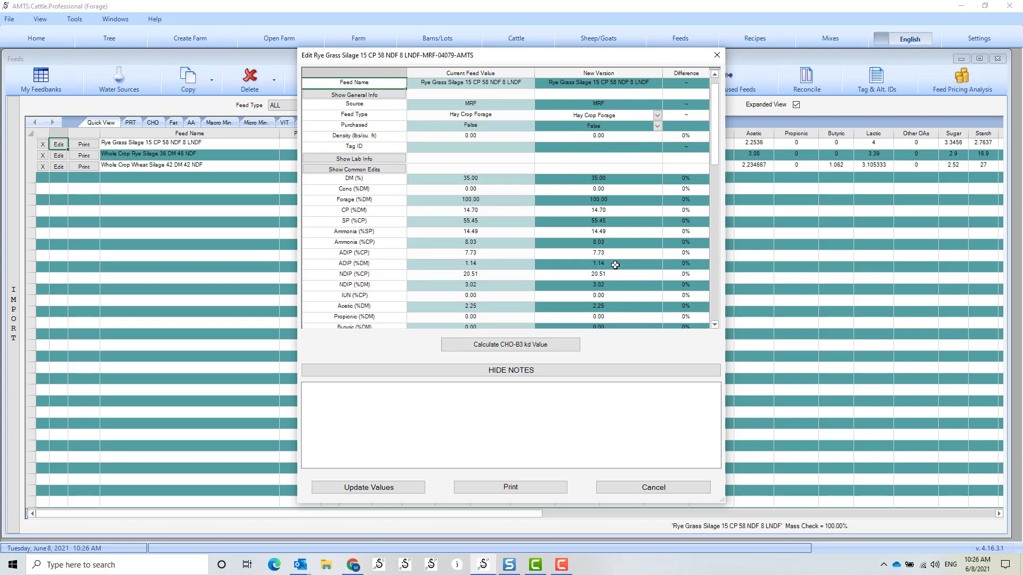
scroll(615, 265, "down", 5)
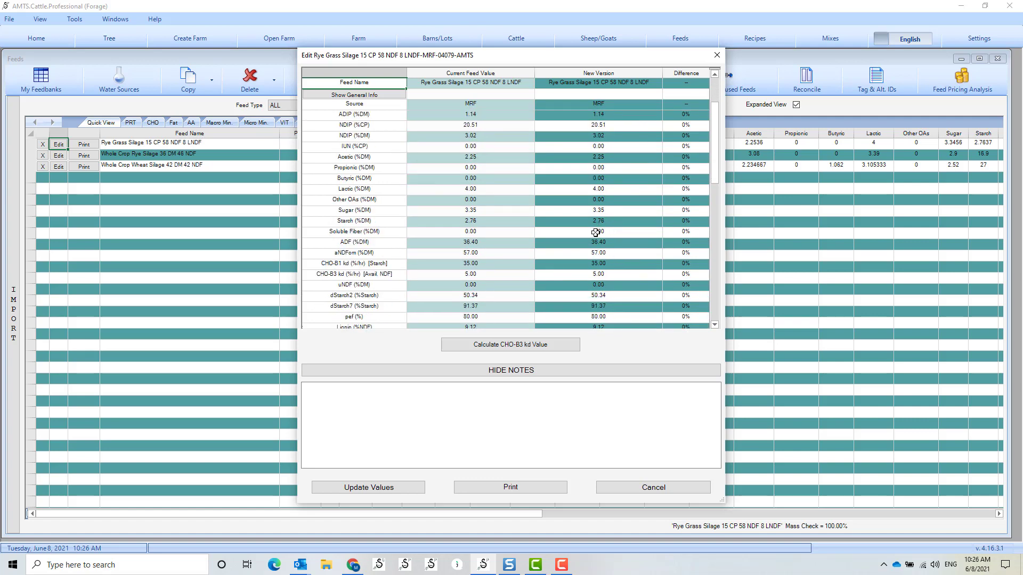
scroll(618, 219, "up", 7)
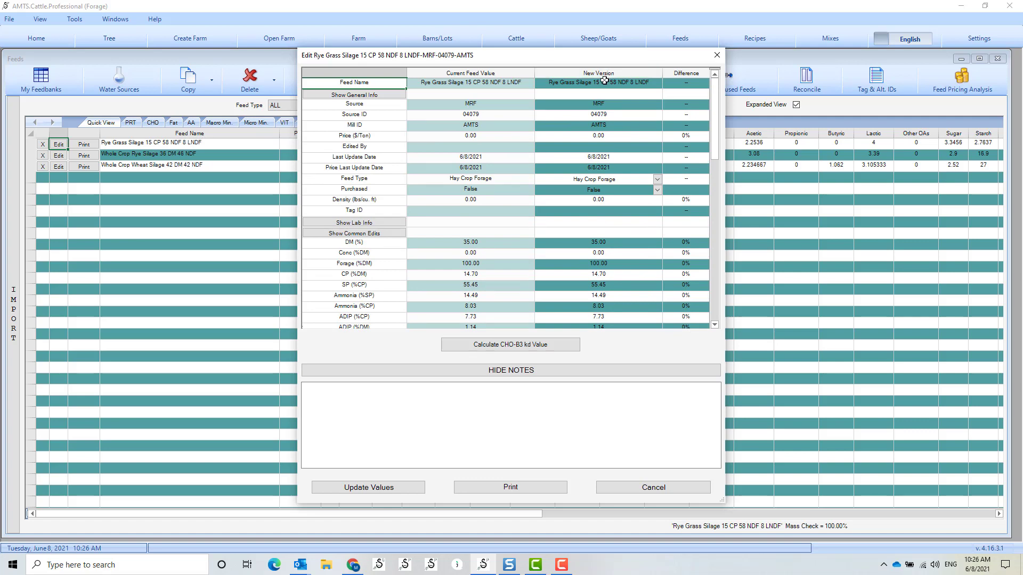
left_click(602, 84)
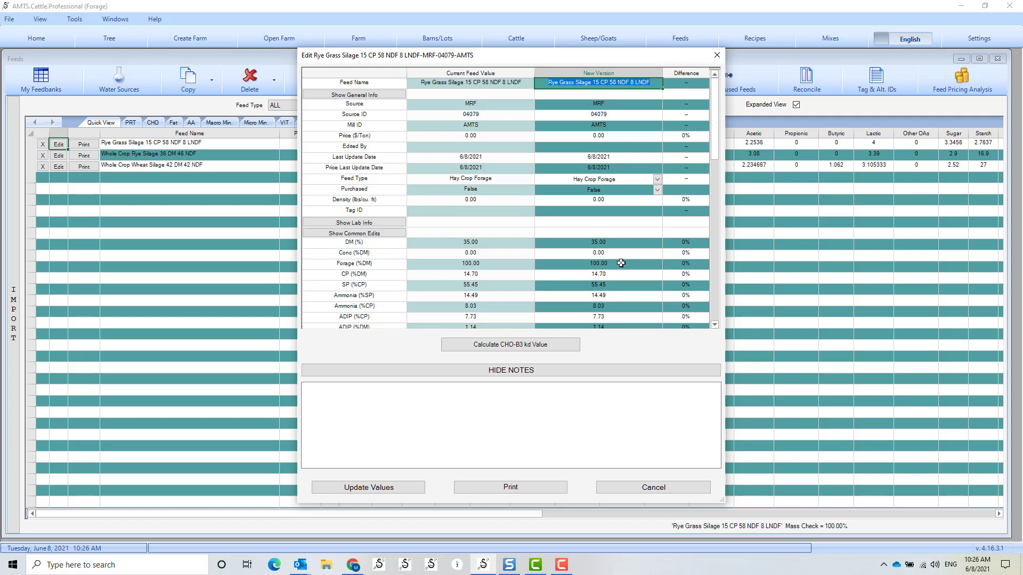
left_click(603, 245)
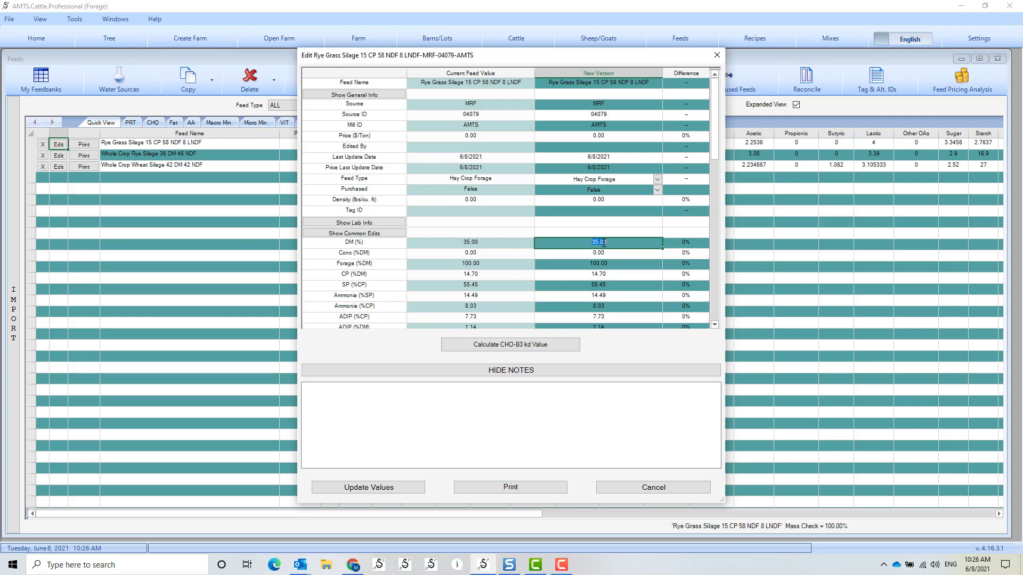
type("30.00")
key("Return")
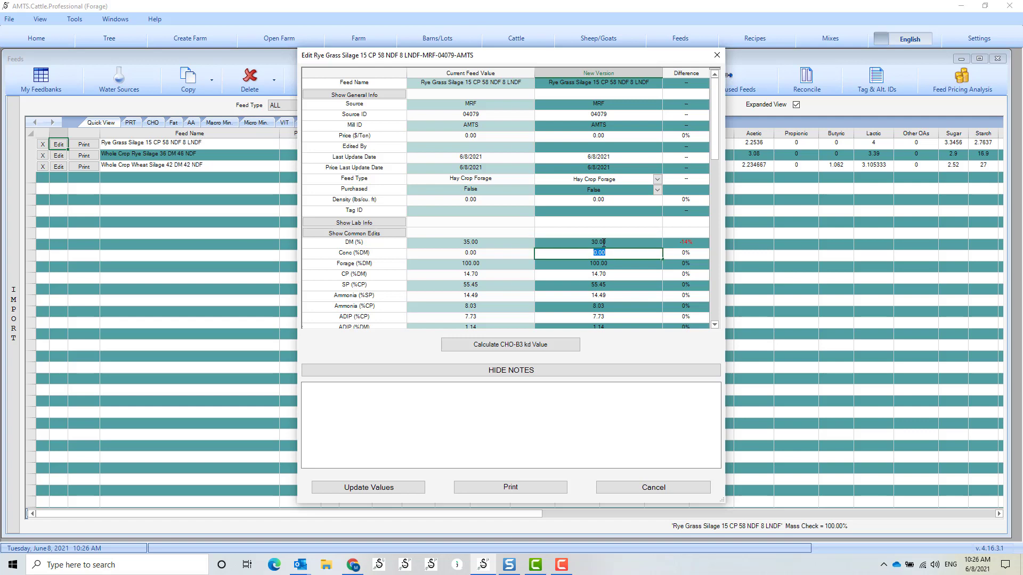
type("10.00")
key("Return")
left_click(392, 488)
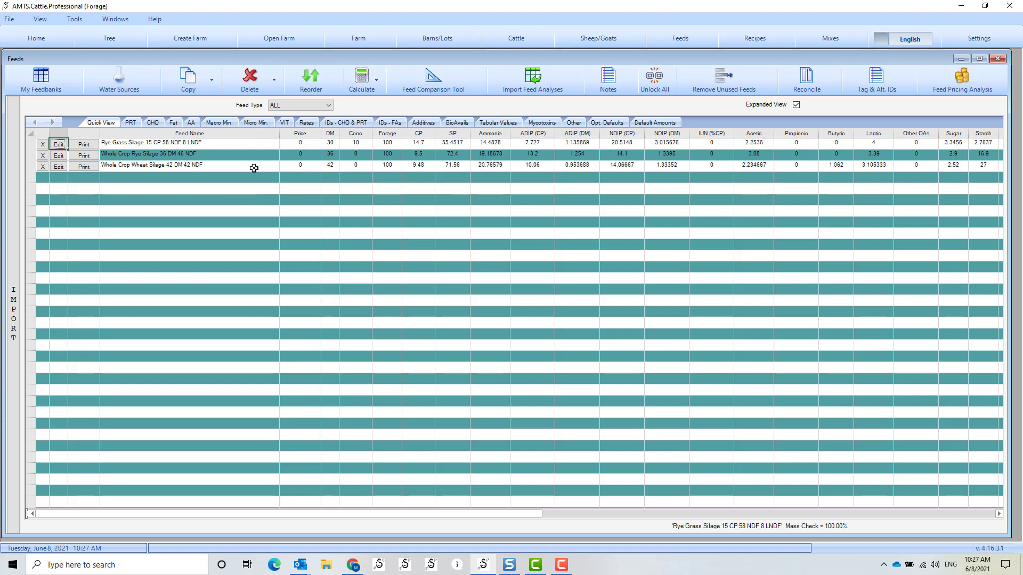
Load the lab analysis file Keswick Hay.xml and match its 2019 1ST MMG sample to Rye Grass Silage 15 CP 58 NDF 8 LNDF.
left_click(549, 86)
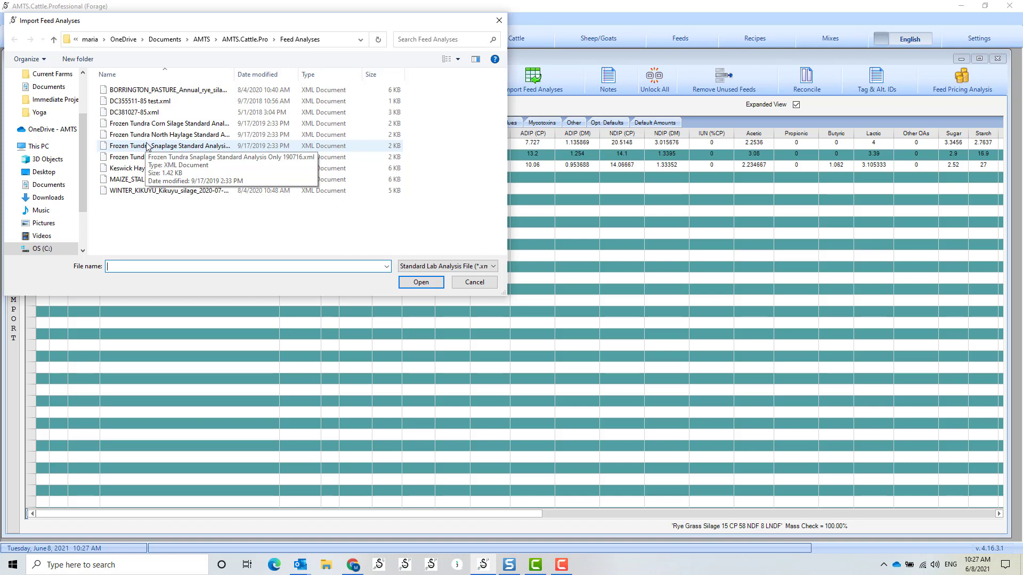
left_click(141, 170)
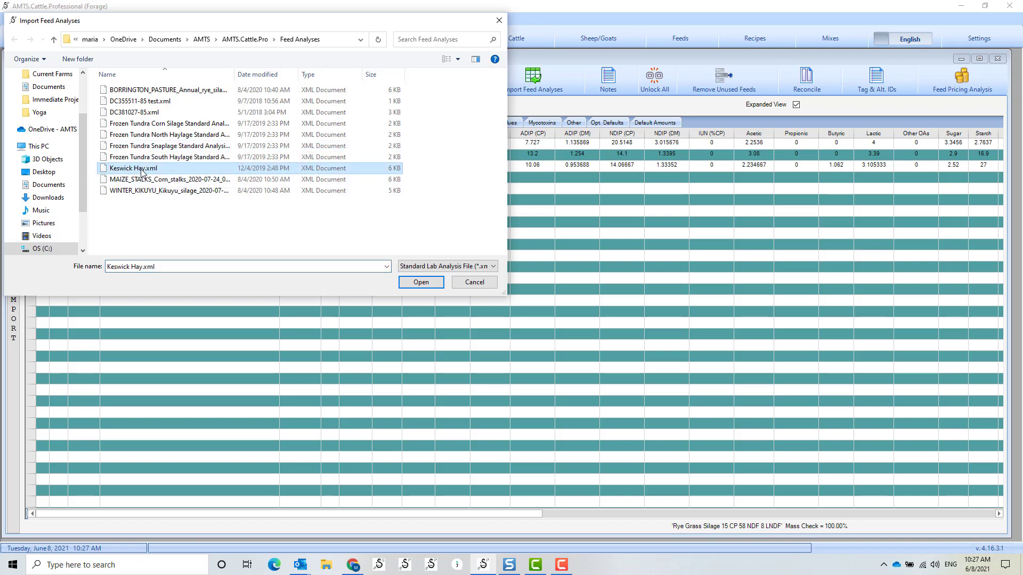
left_click(421, 283)
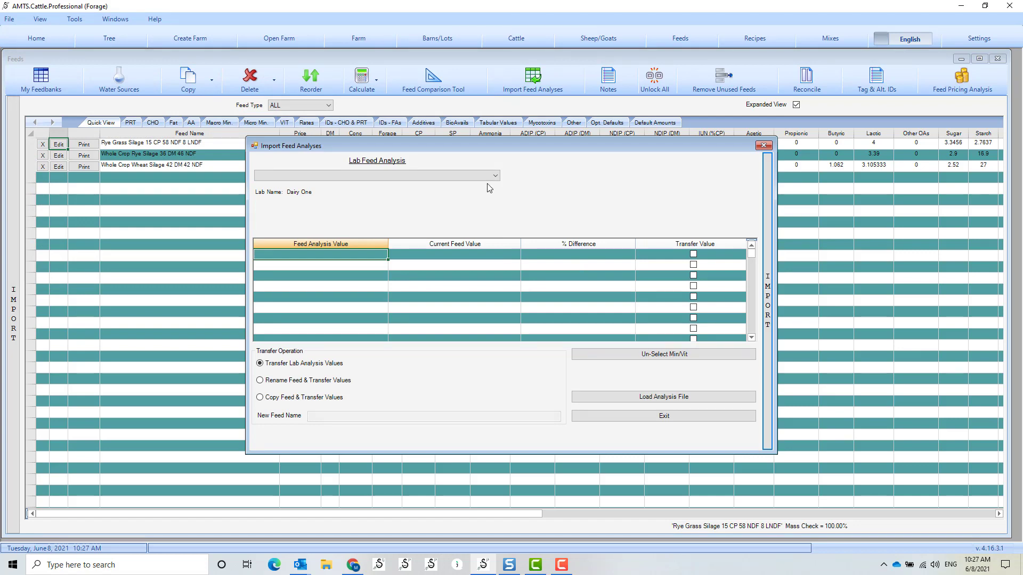
left_click(487, 176)
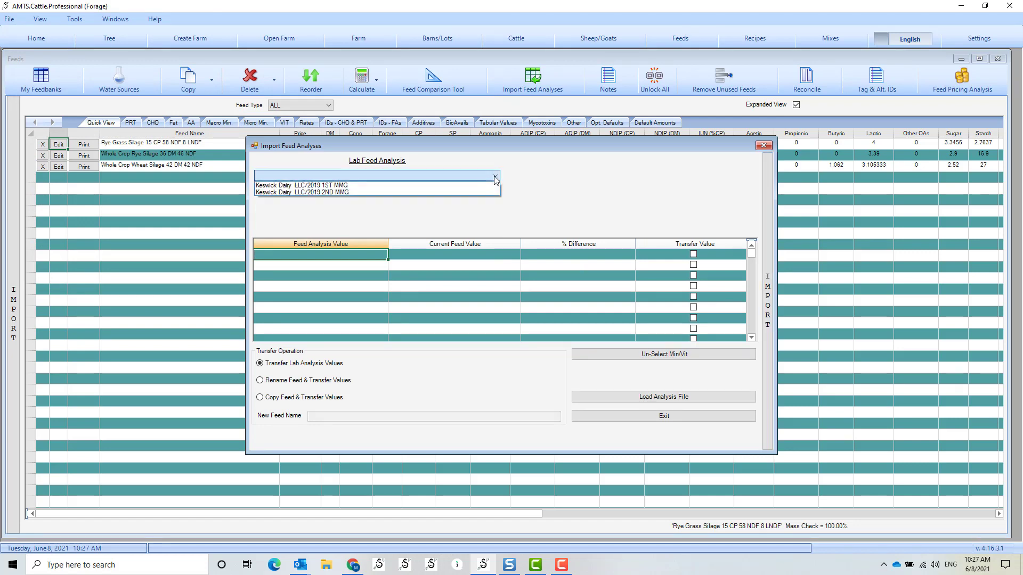
left_click(414, 186)
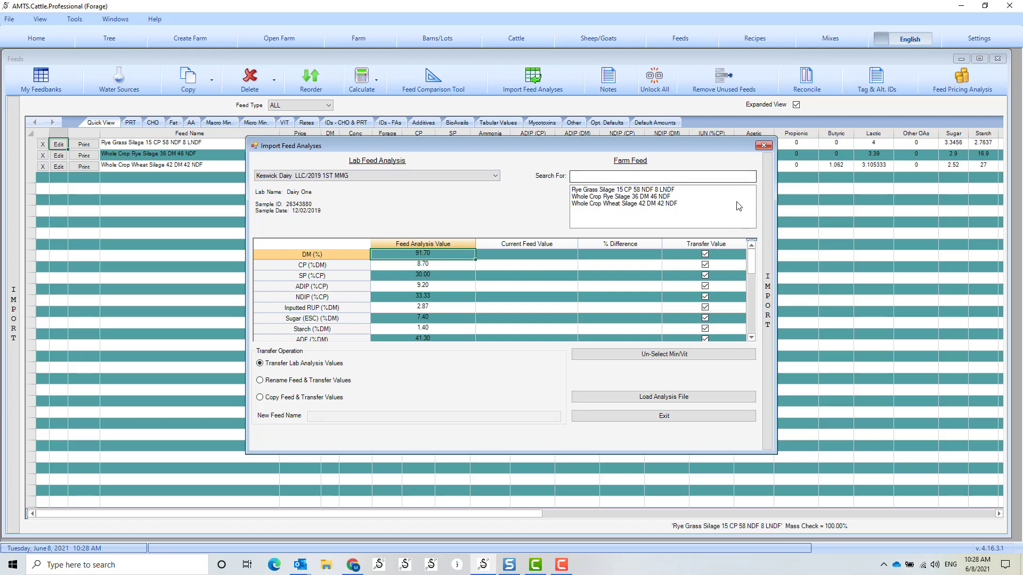
left_click(605, 190)
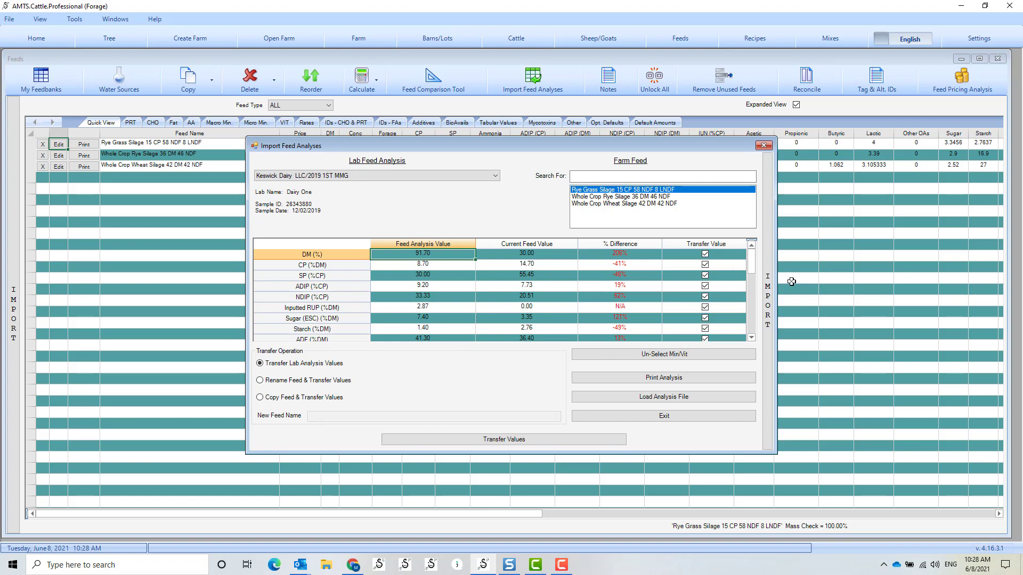
Reveal the list of feedbank feeds in the feed analysis import dialog and hide it again.
left_click(767, 301)
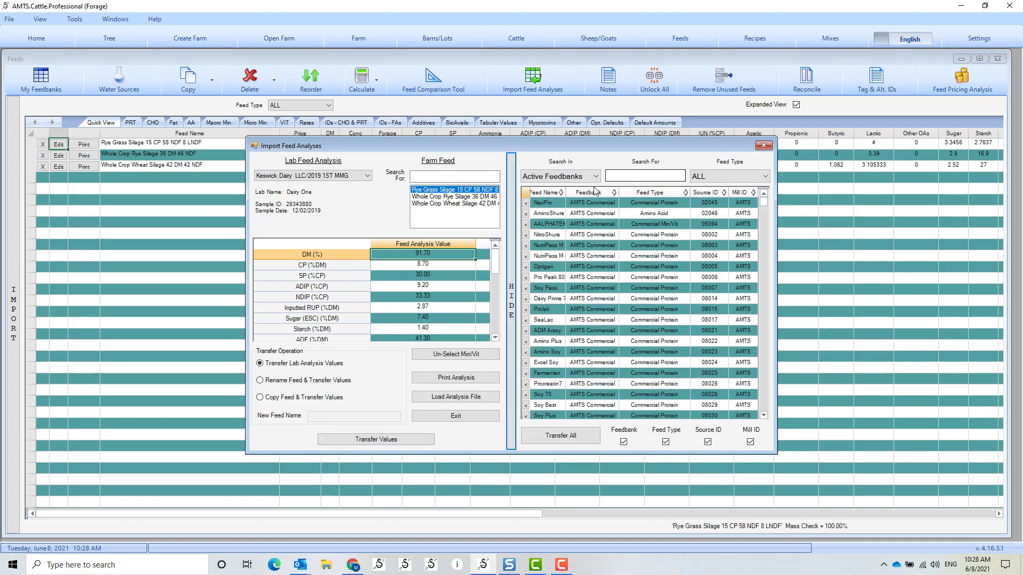
left_click(512, 301)
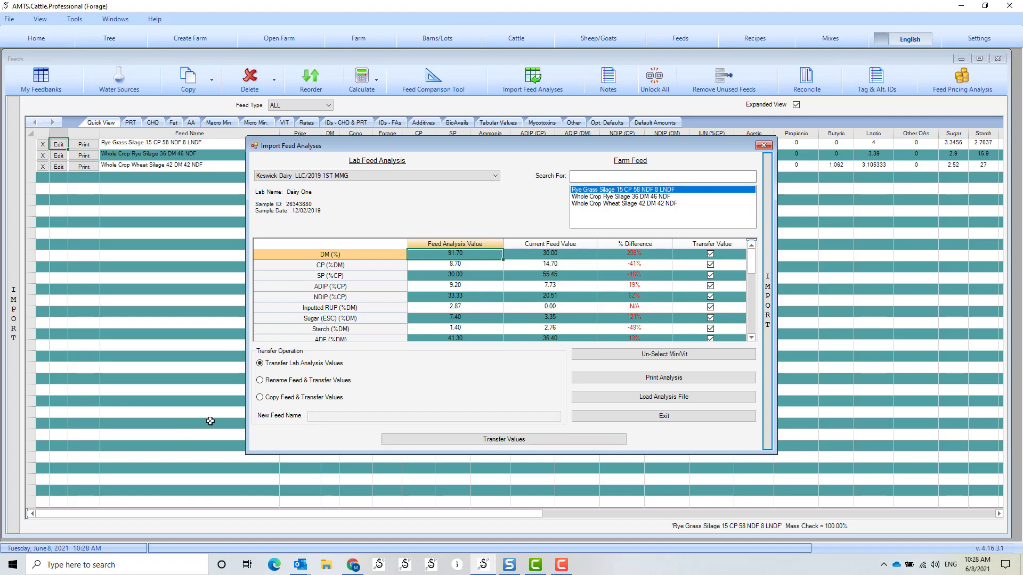
Rename the matched rye grass silage to Rye Hay while transferring the 2019 1ST MMG lab values, confirming the irreversible transfer.
left_click(260, 379)
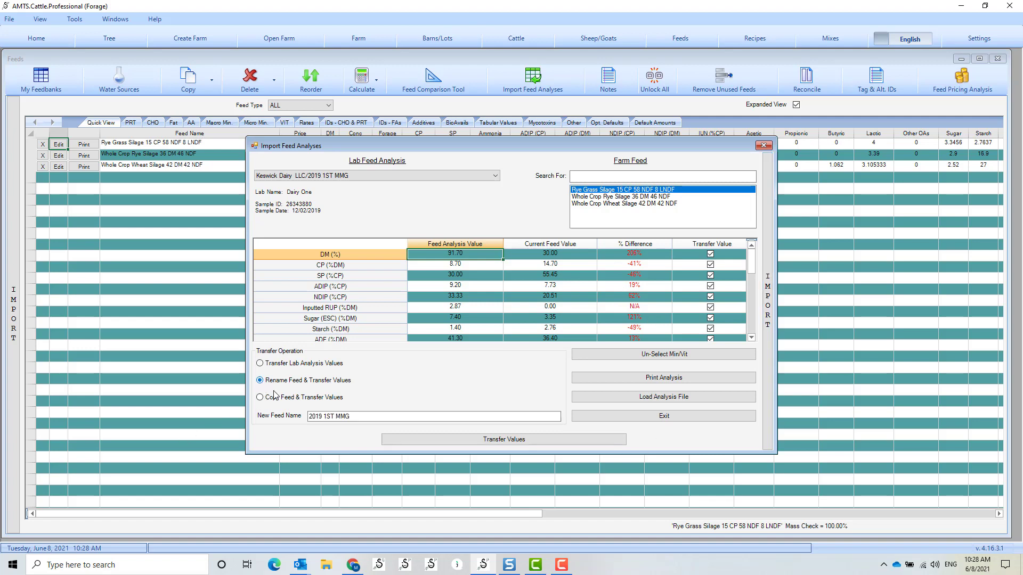
triple_click(357, 418)
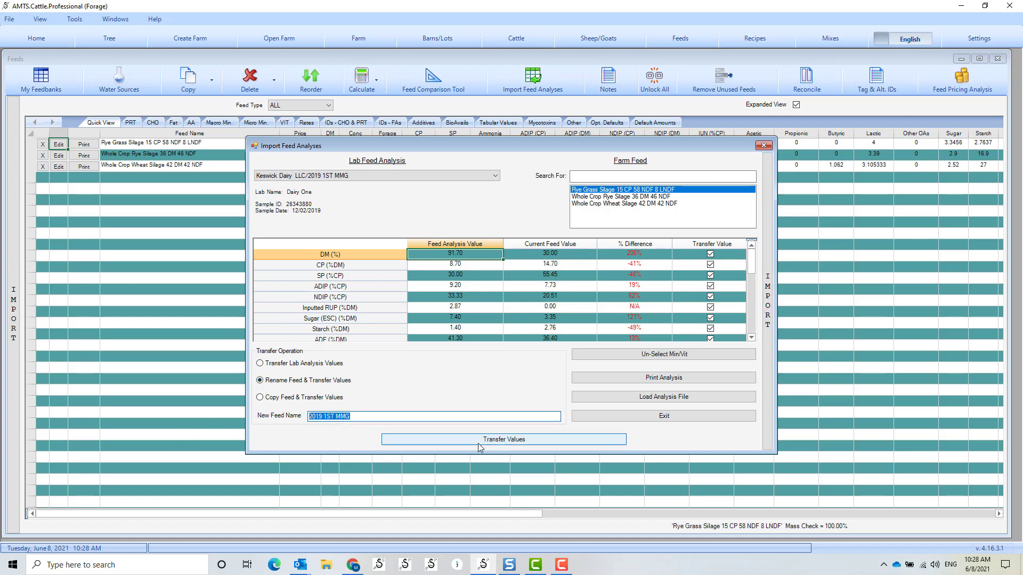
type("Ray Hay")
left_click(317, 420)
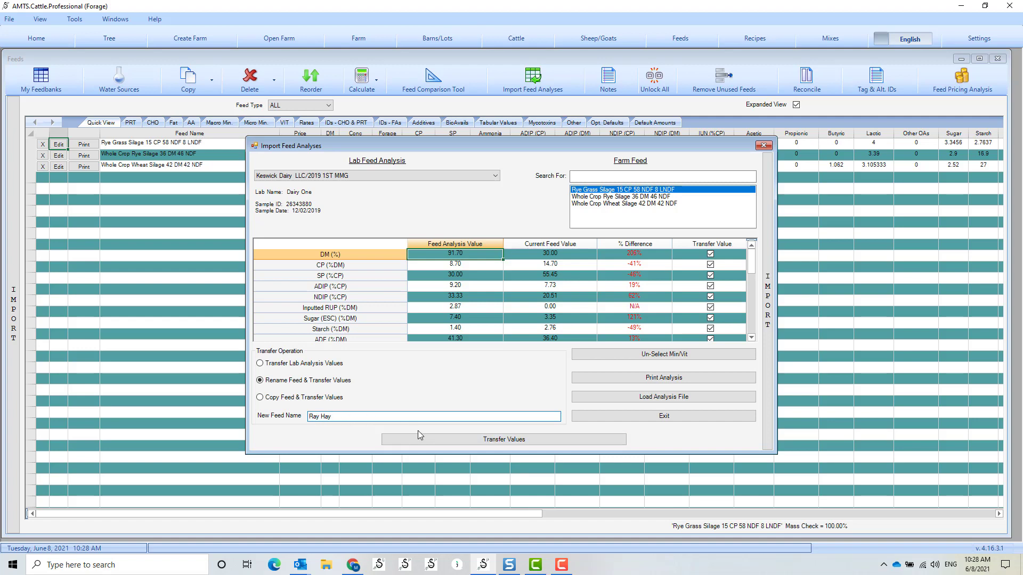
key("BackSpace")
type("e")
left_click(501, 440)
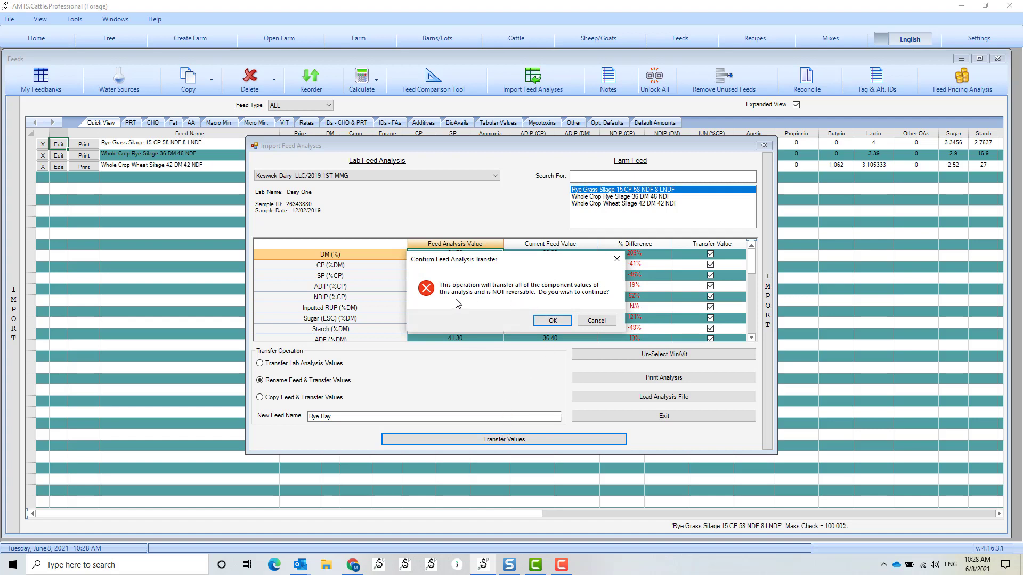
left_click(551, 321)
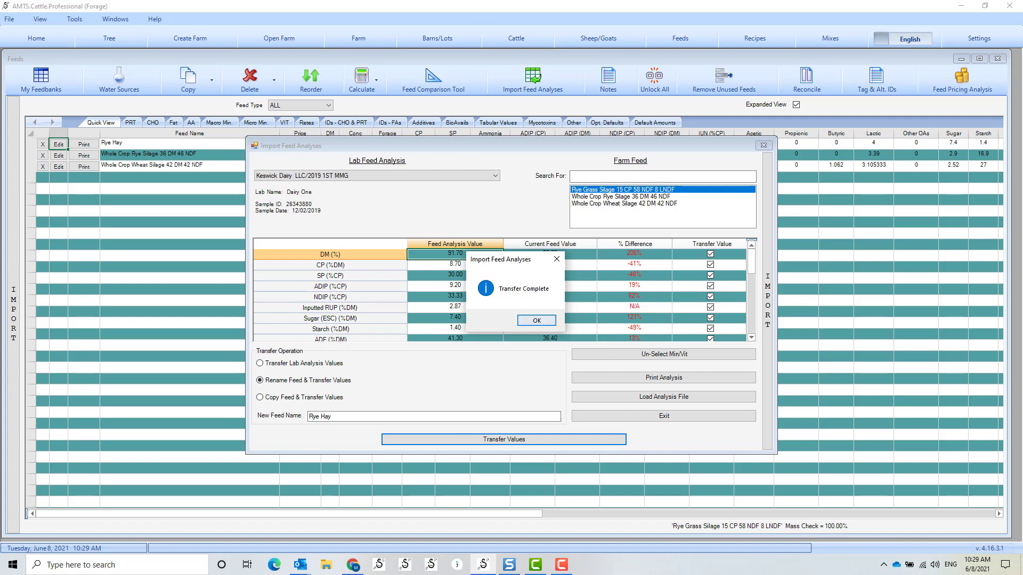
Switch to File Explorer, view the analysis files in Documents\AMTS\AMTS.Cattle.Pro\Feed Analyses, and close the window.
left_click(328, 566)
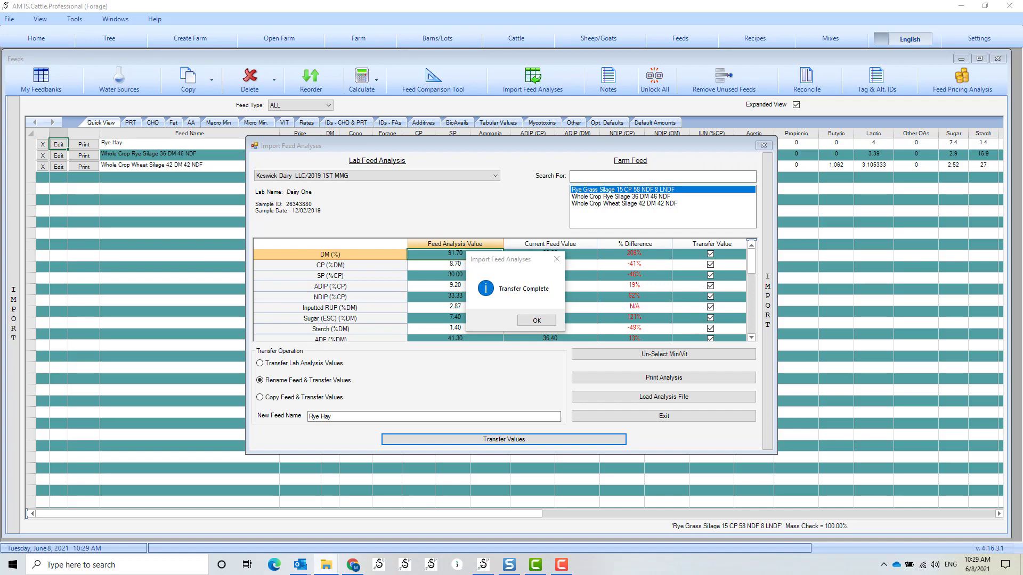
left_click_drag(1022, 101, 472, 79)
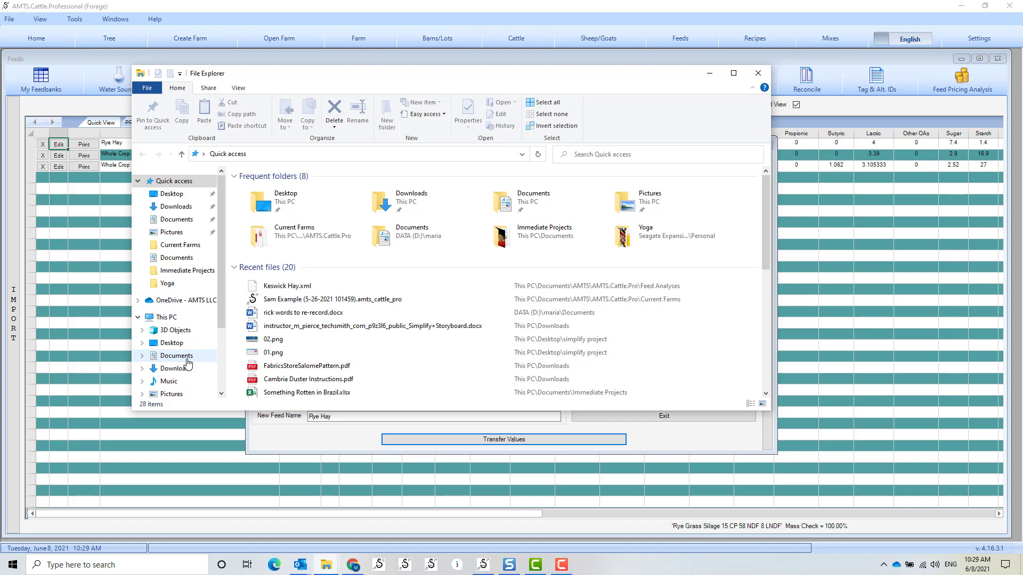
left_click(177, 356)
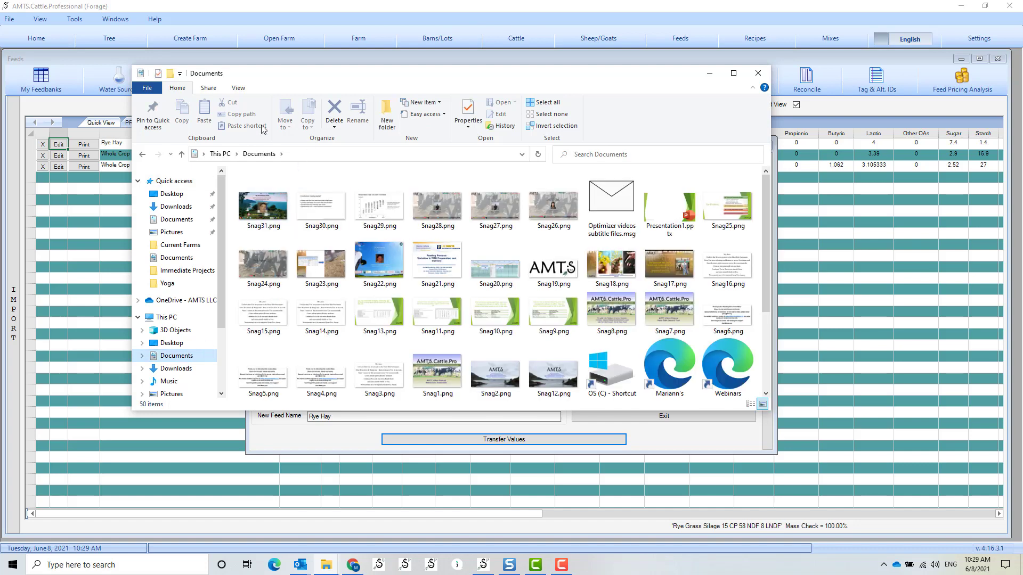
scroll(365, 286, "down", 2)
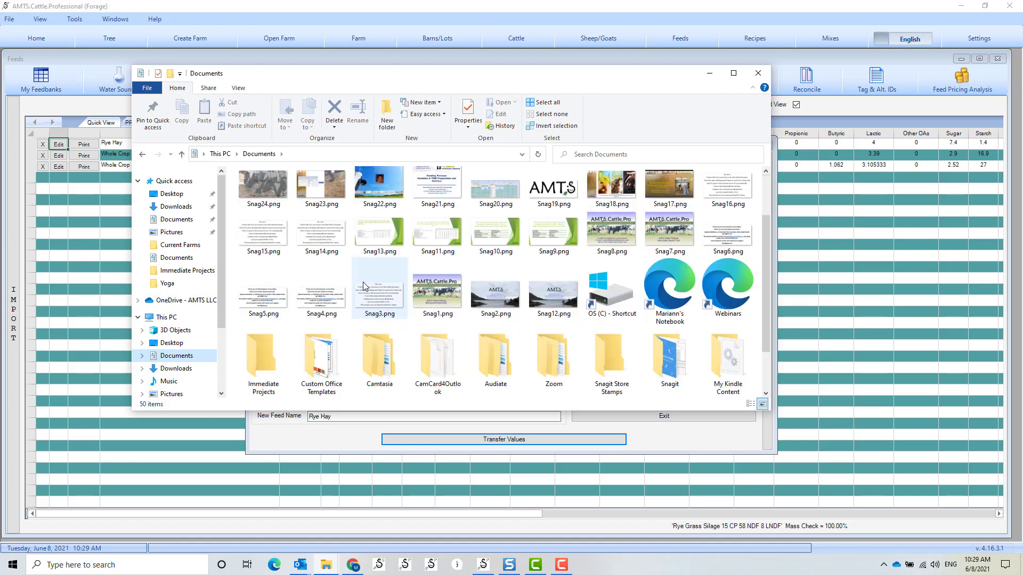
scroll(365, 287, "down", 2)
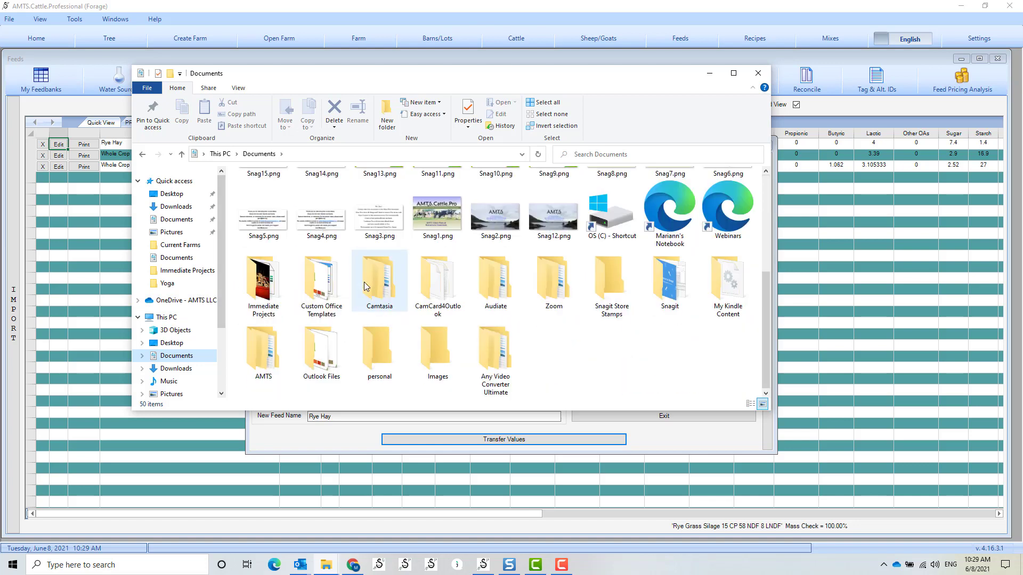
double_click(272, 360)
left_click(276, 193)
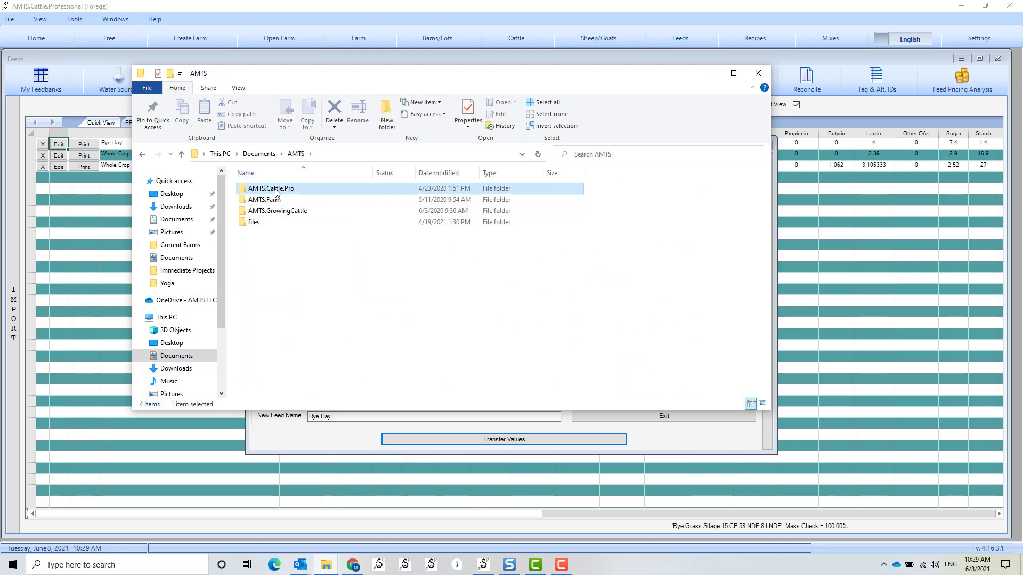
double_click(276, 193)
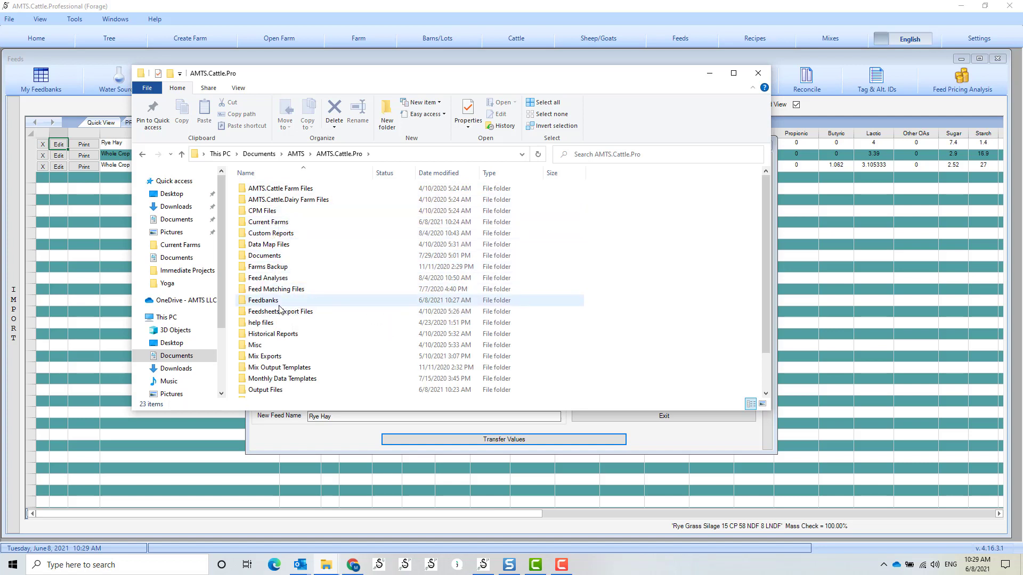
double_click(277, 282)
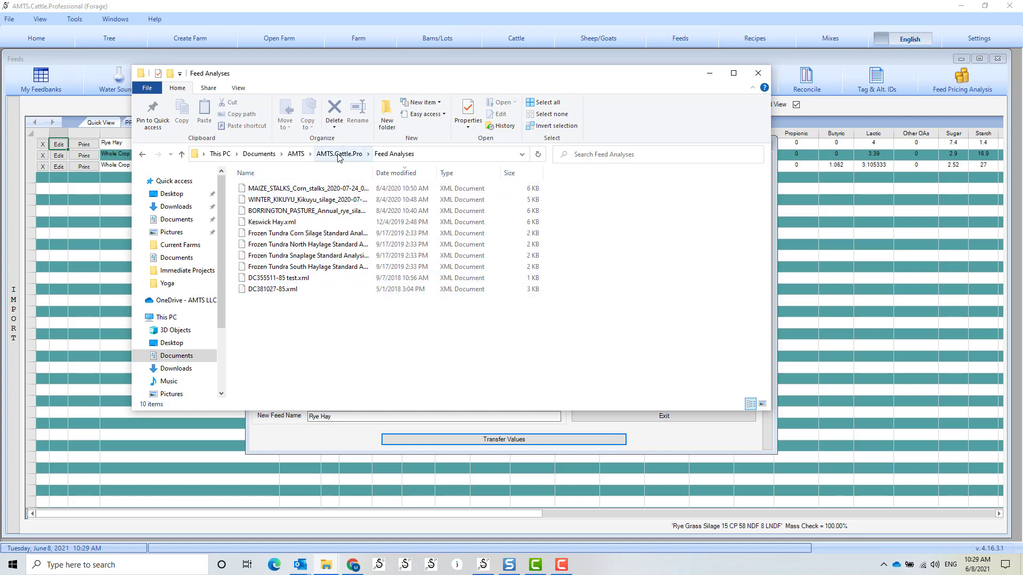
left_click(758, 77)
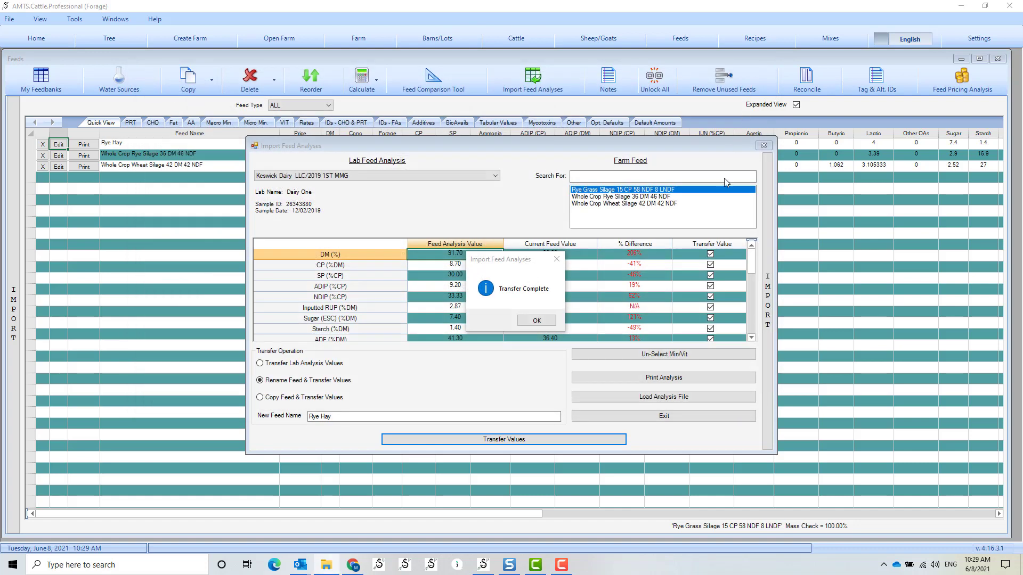
Acknowledge the transfer message and close the feed analysis import dialog.
left_click(537, 320)
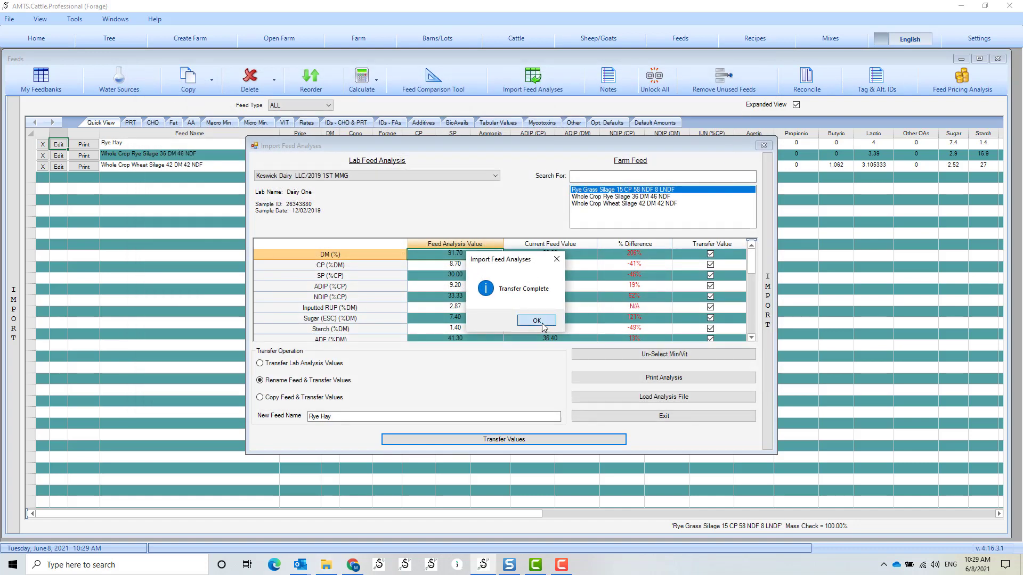
left_click(763, 146)
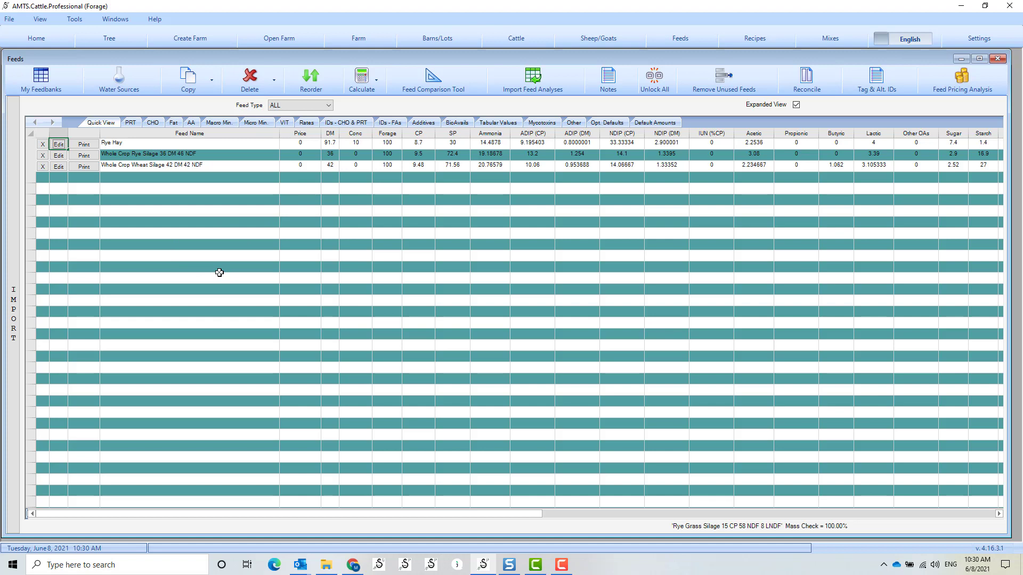
Create a new feedbank named Forage and transfer all of the farm's feeds into it.
left_click(56, 89)
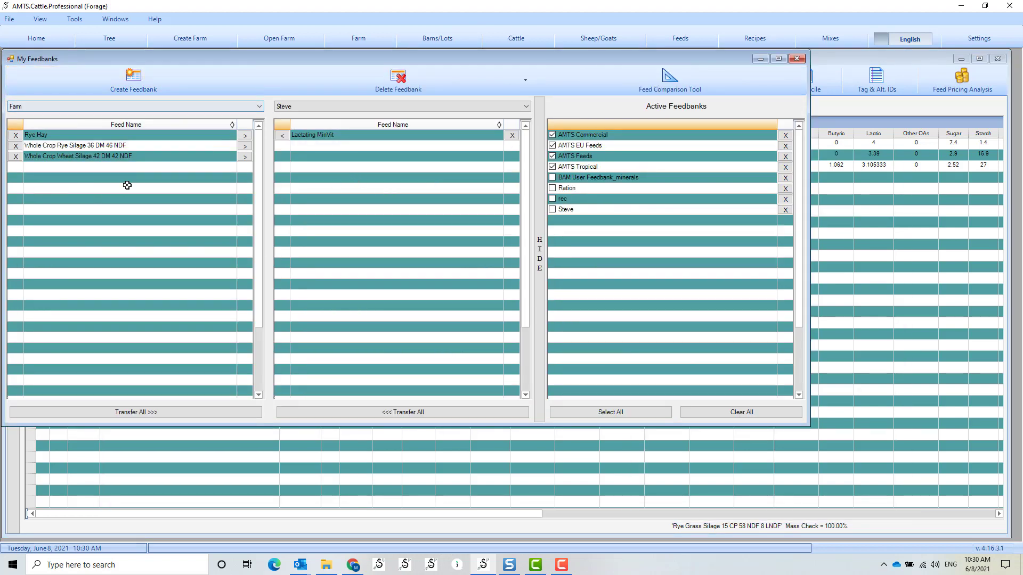
left_click(154, 79)
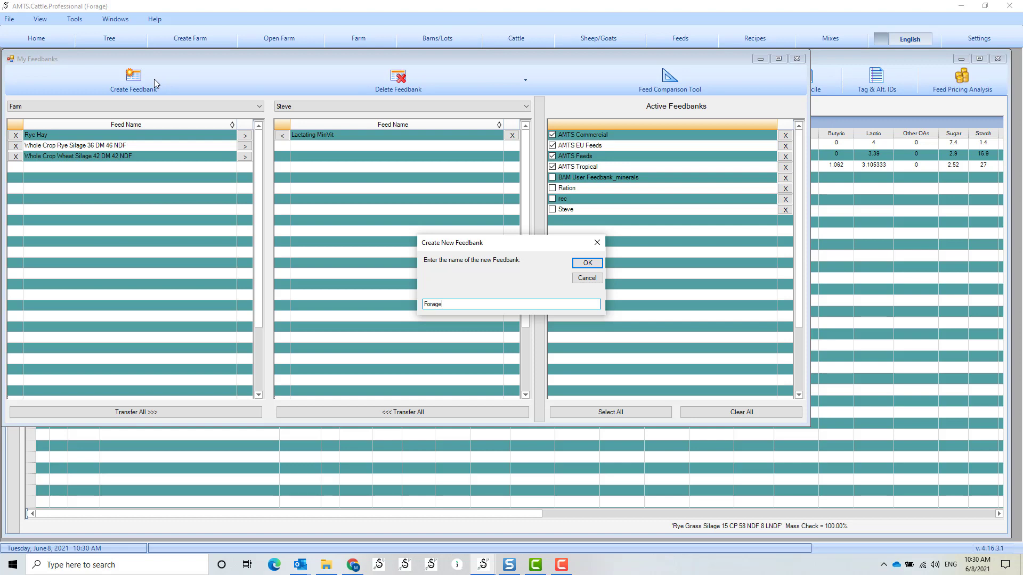
left_click(587, 263)
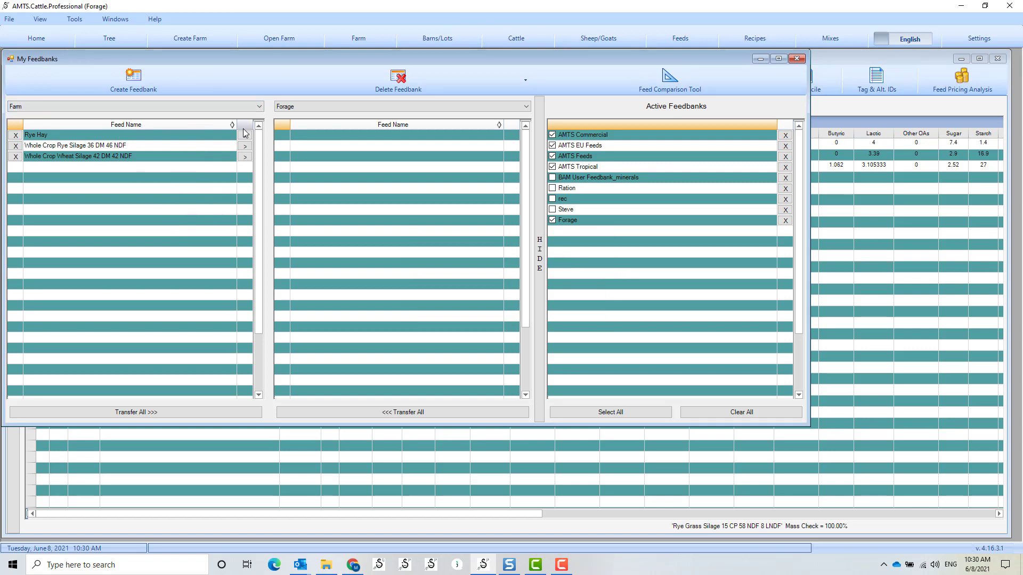
left_click(144, 415)
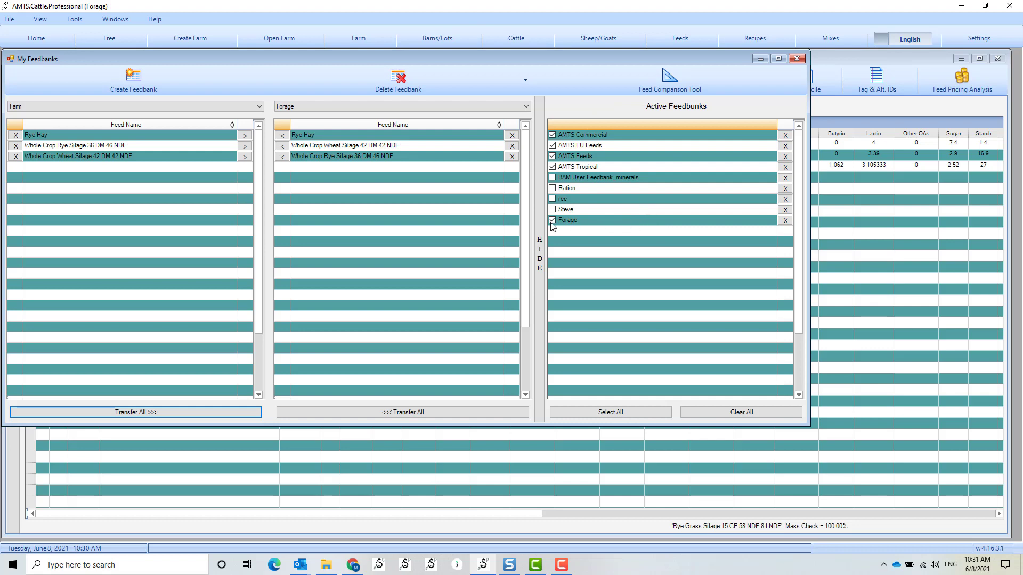
Hide and reshow the list of active feedbanks to check the Forage entry, and close the feedbank manager.
left_click(539, 257)
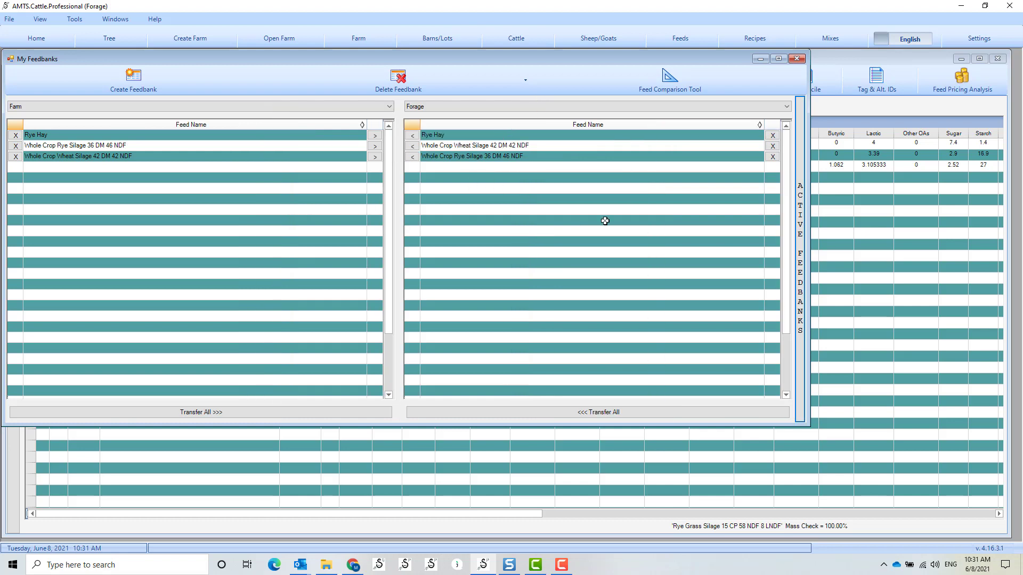
left_click(801, 228)
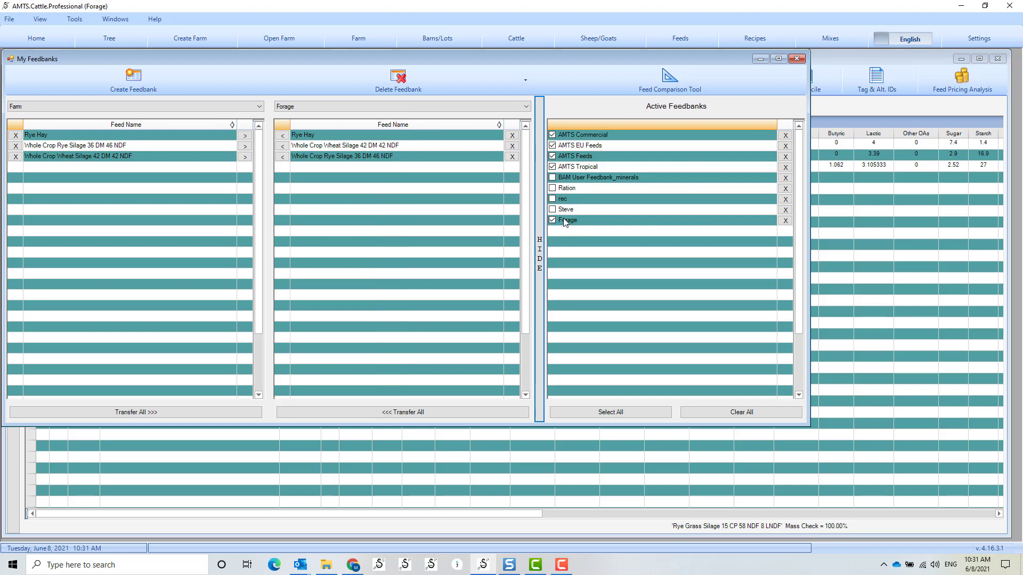
left_click(797, 58)
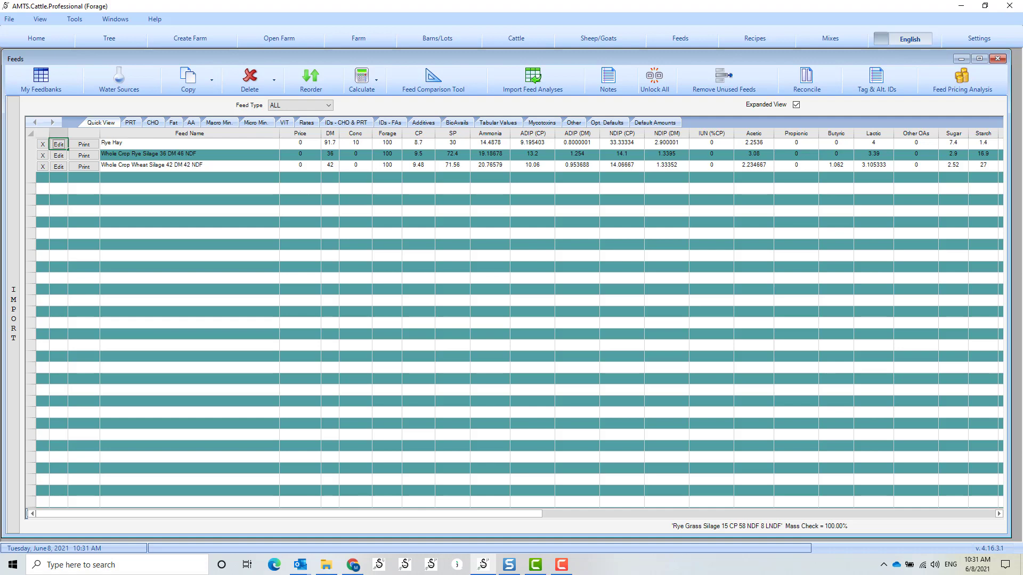
Switch to File Explorer and view the feedbank files in Documents\AMTS\AMTS.Cattle.Pro\Feedbanks.
left_click_drag(1022, 47, 410, 71)
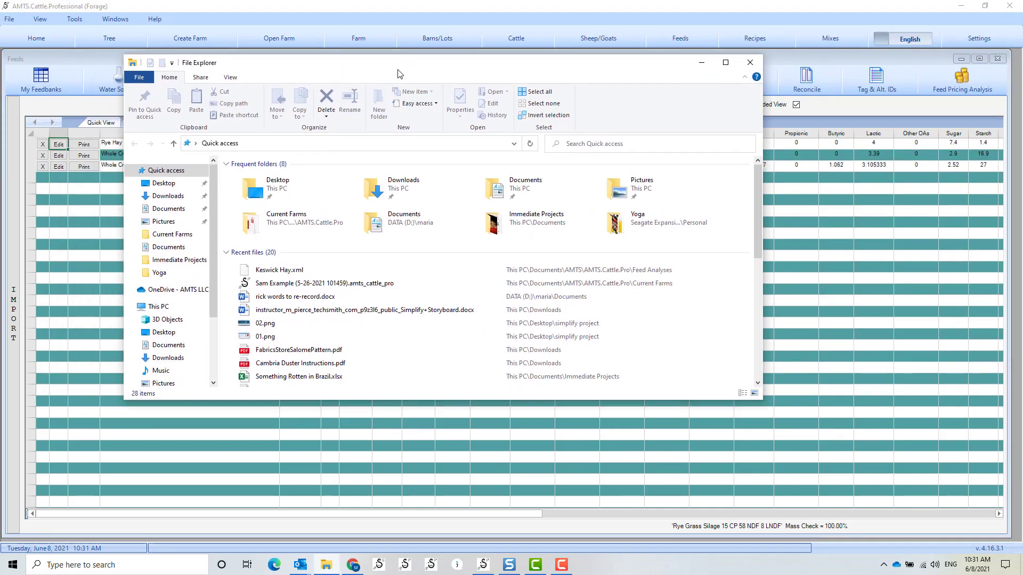
left_click(168, 348)
scroll(388, 299, "down", 3)
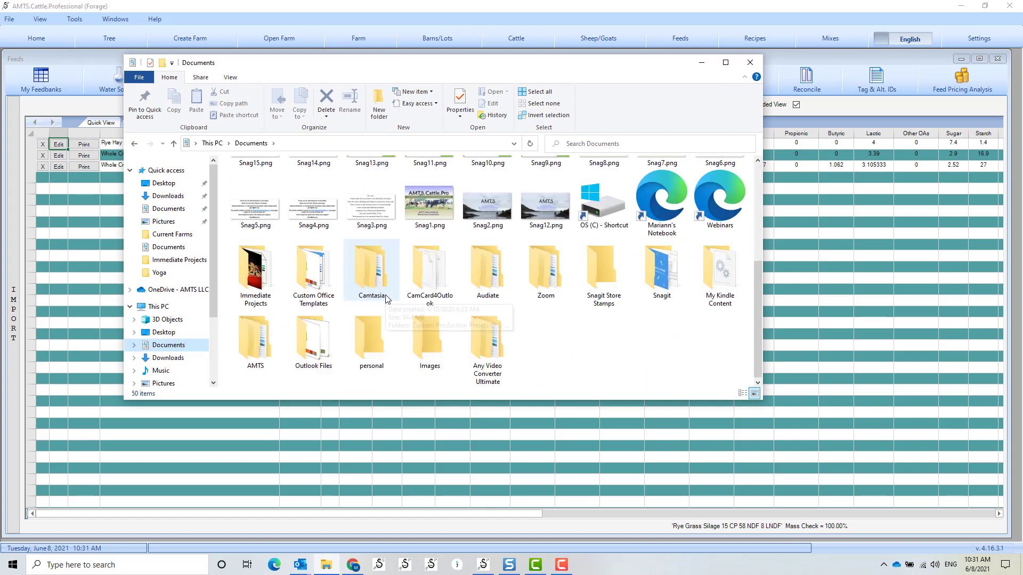
double_click(255, 342)
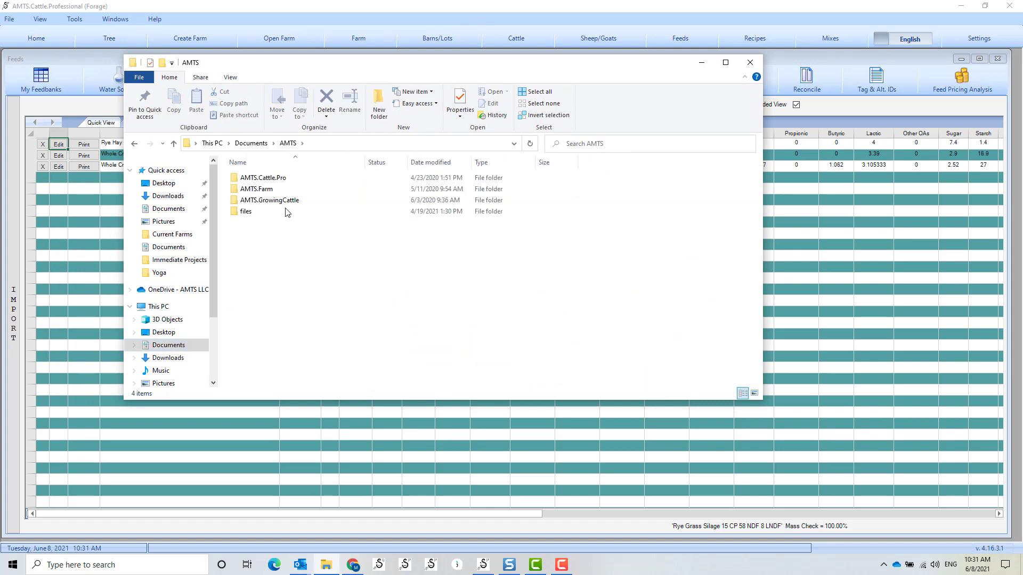
double_click(270, 179)
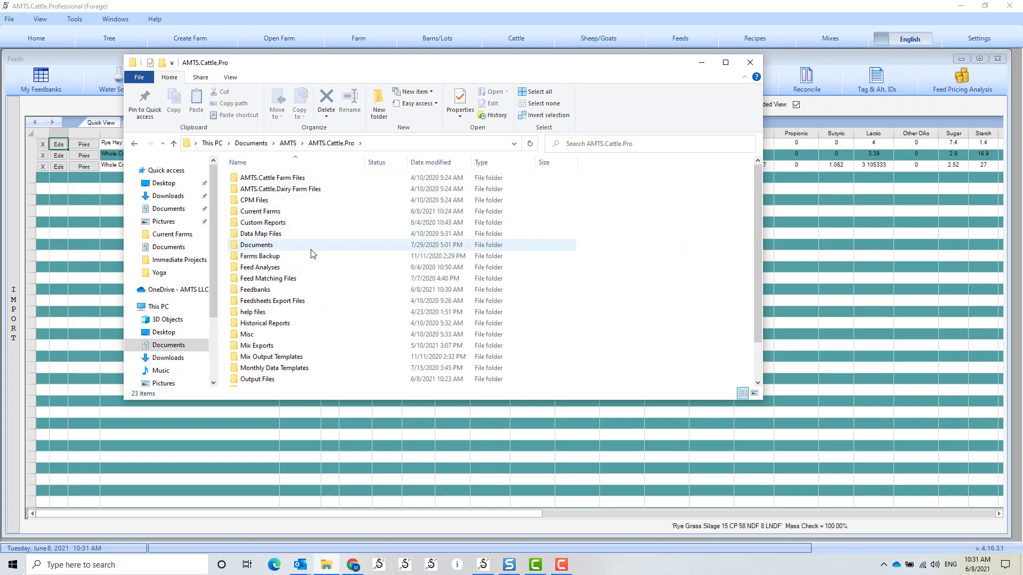
scroll(311, 254, "down", 1)
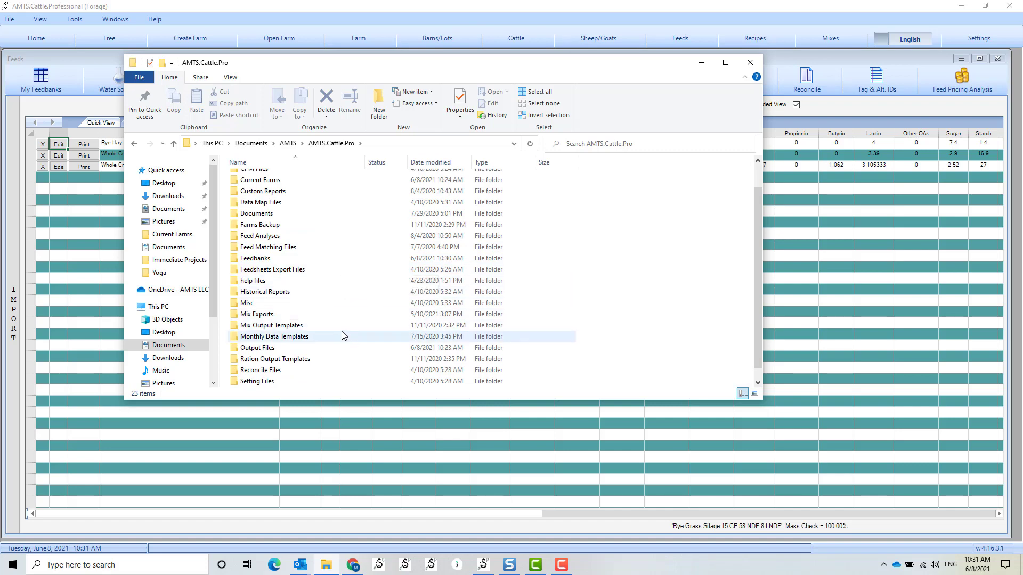
double_click(265, 259)
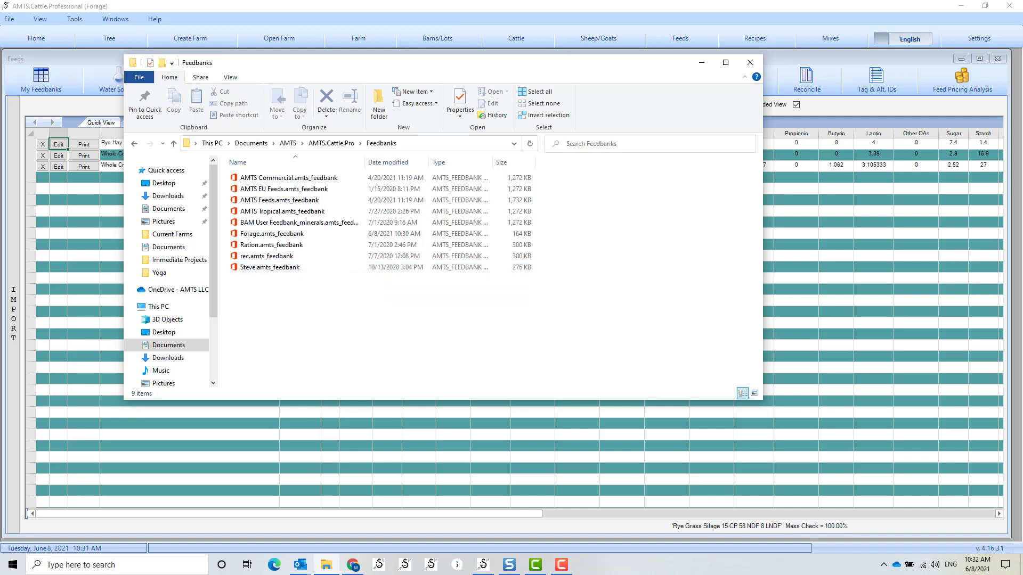
Switch to Outlook, bring the open reply message into view, and start browsing this PC for a file to attach.
key("alt+Tab")
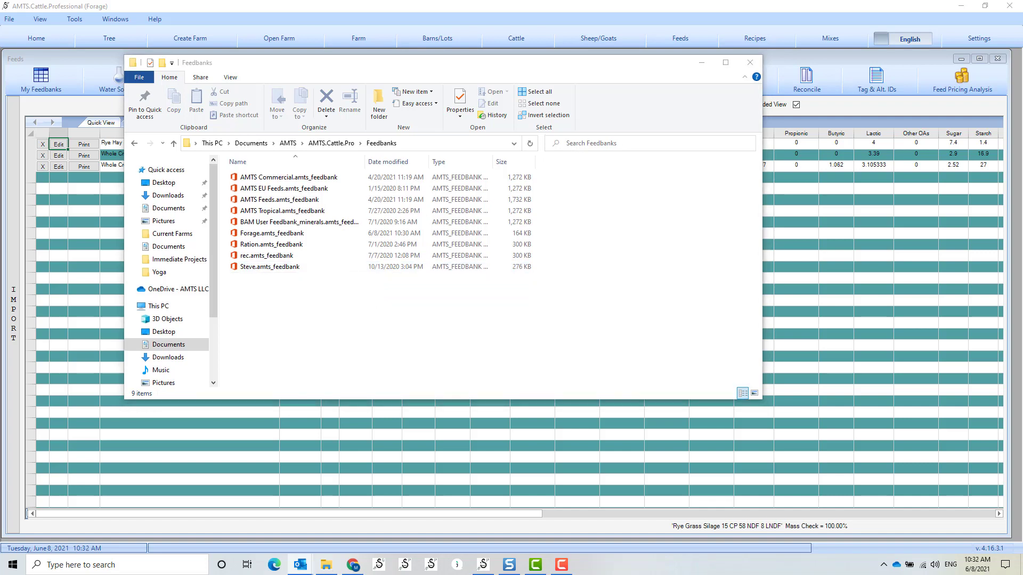
left_click_drag(1022, 107, 720, 70)
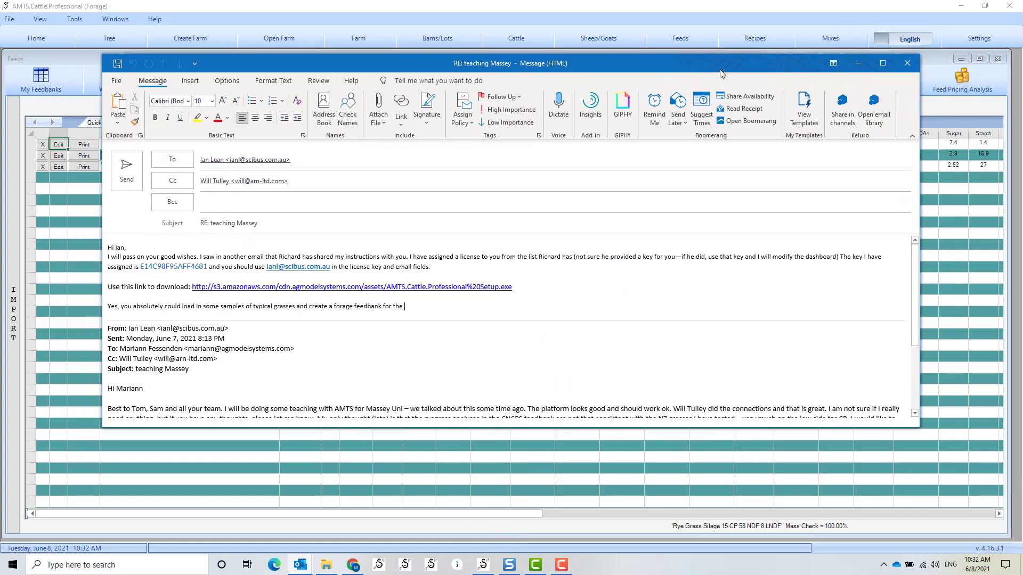
left_click(384, 127)
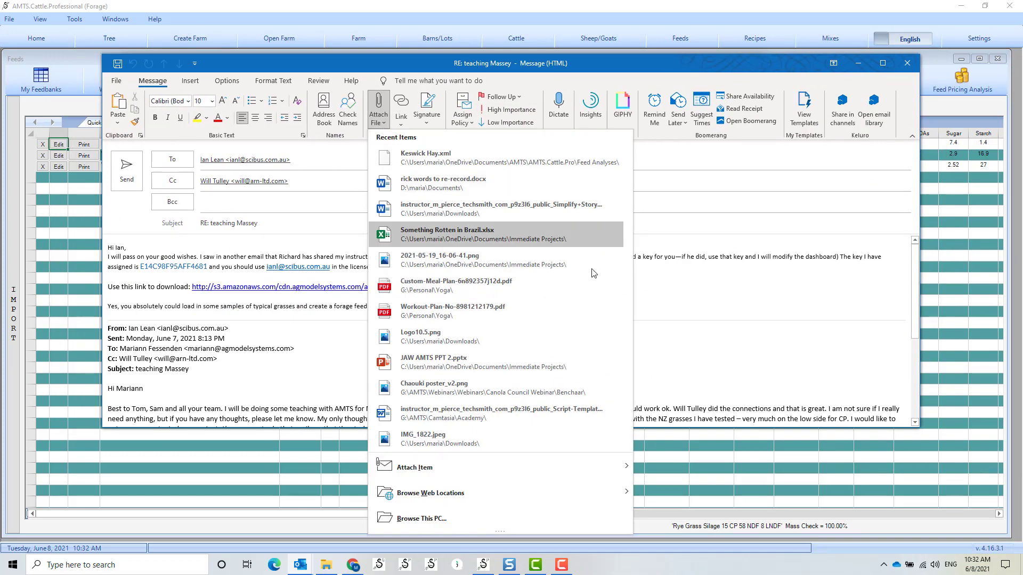
left_click(474, 526)
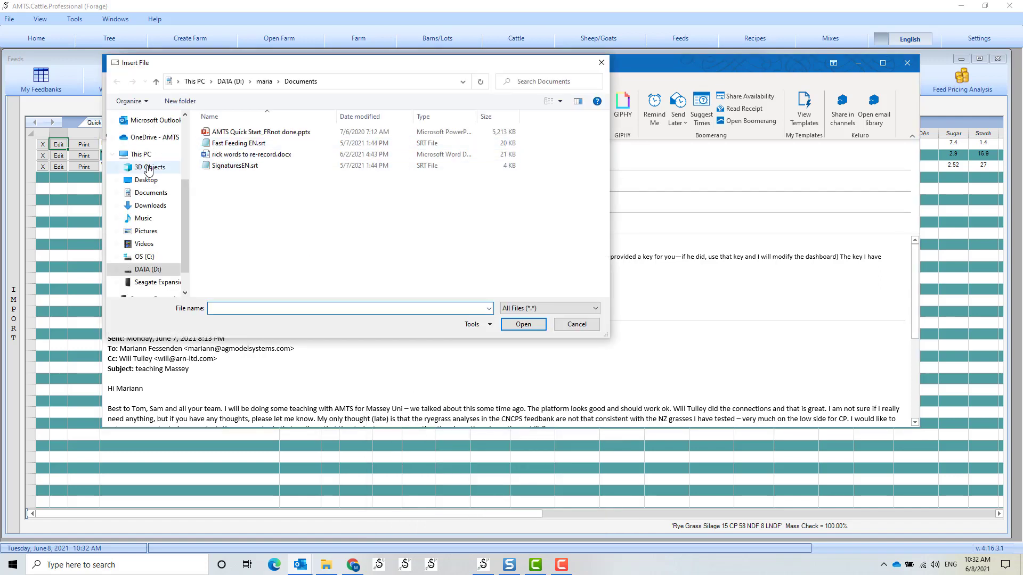
Attach Forage.amts_feedbank from Documents\AMTS\AMTS.Cattle.Pro\Feedbanks to the reply, and move the message window off the screen.
left_click(155, 198)
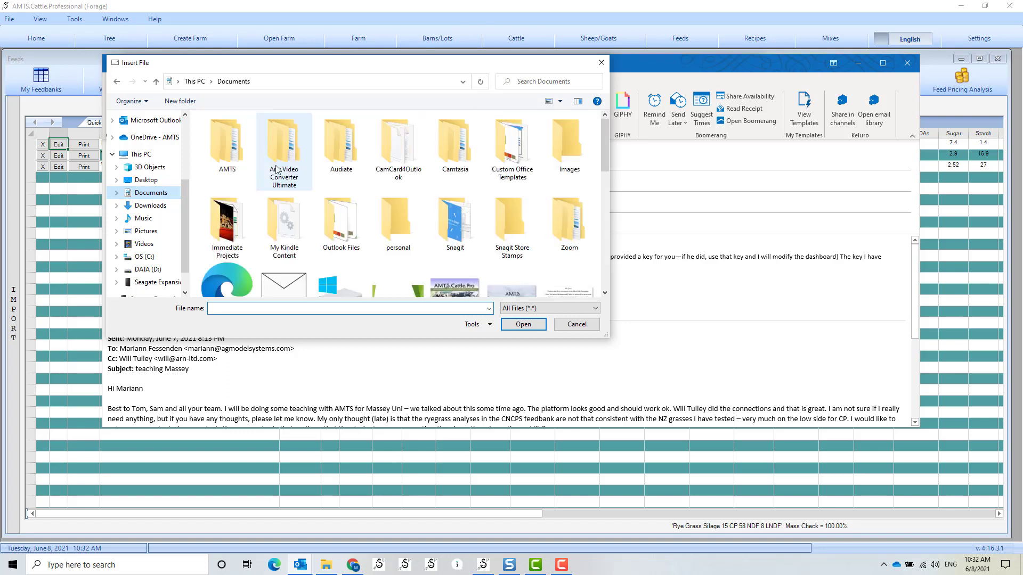
double_click(241, 140)
double_click(235, 132)
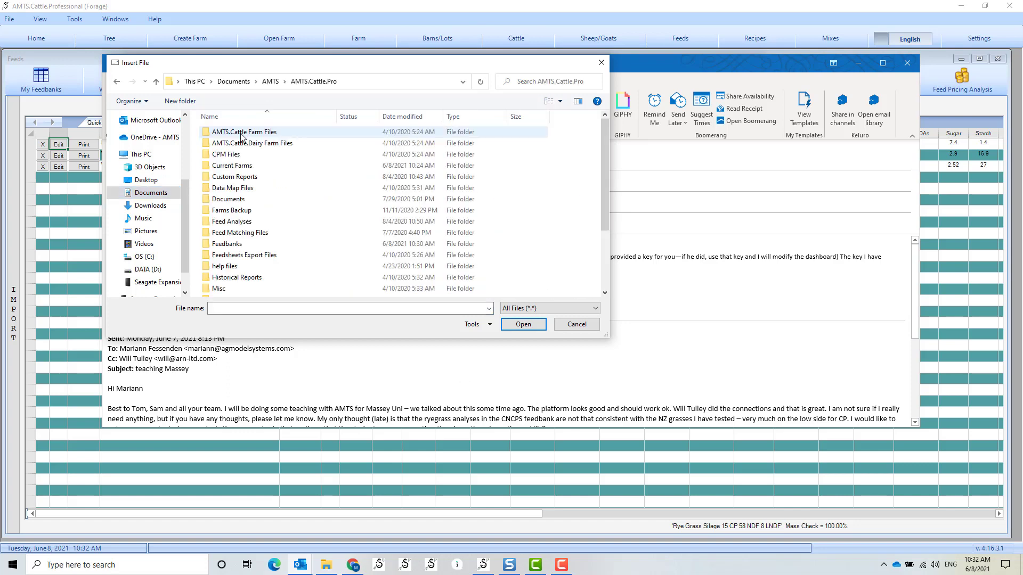
scroll(269, 232, "down", 2)
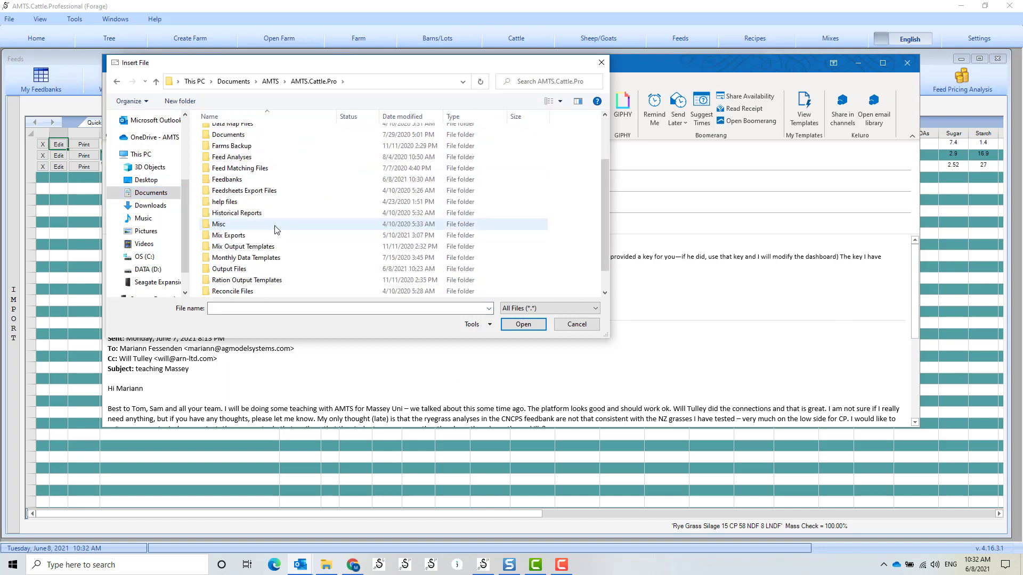
double_click(228, 180)
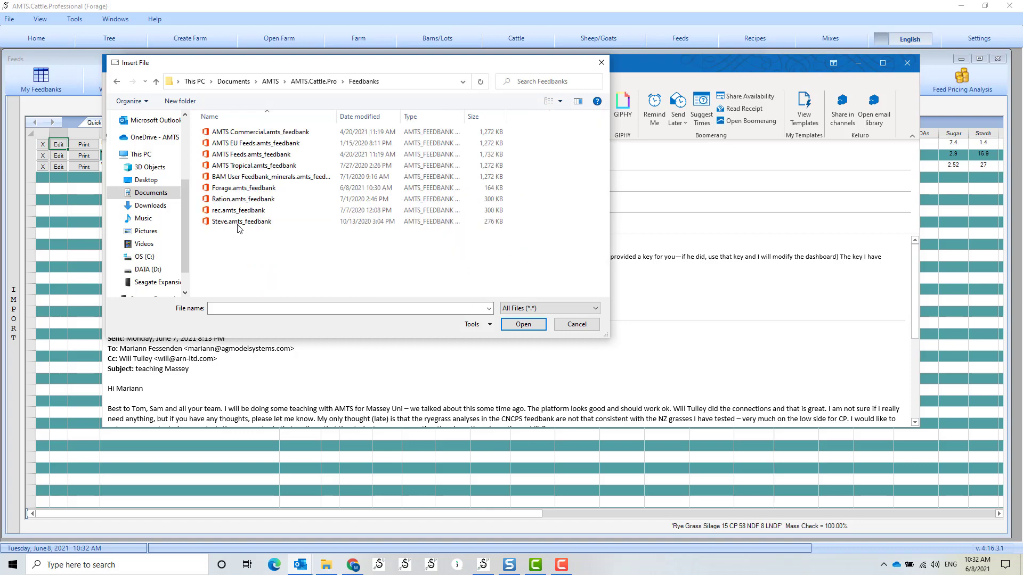
left_click(228, 188)
left_click(543, 326)
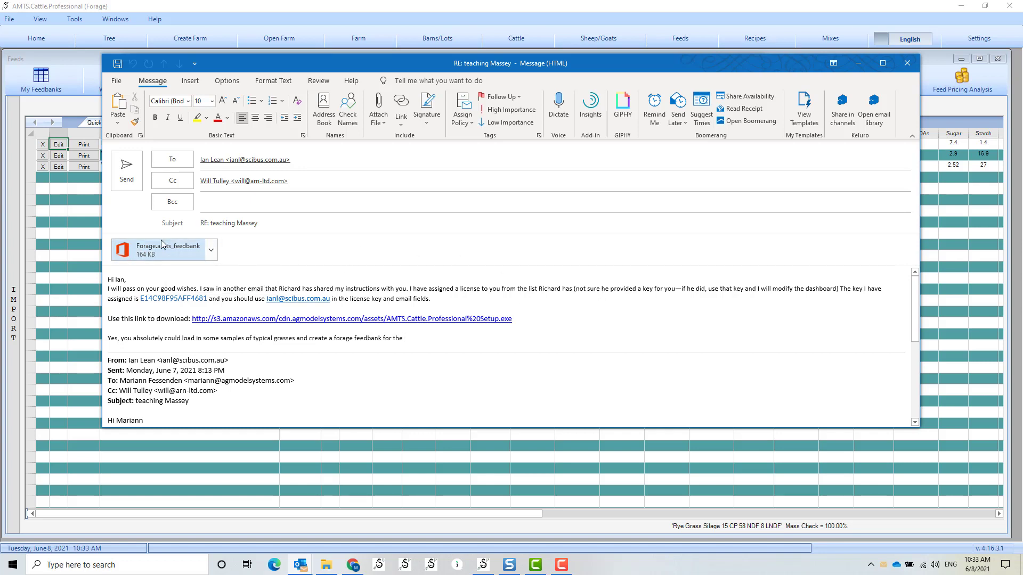
left_click_drag(714, 62, 0, 140)
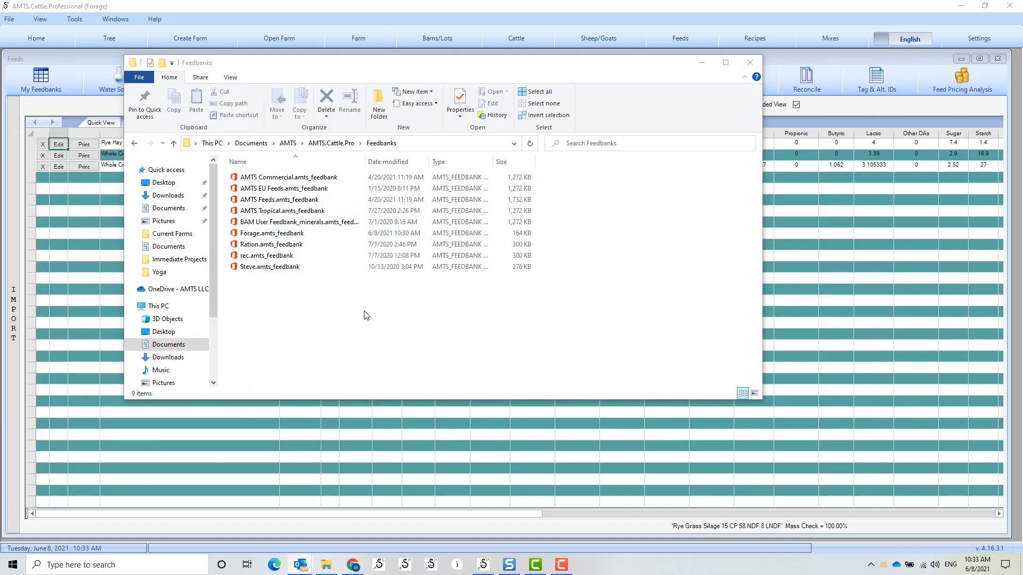